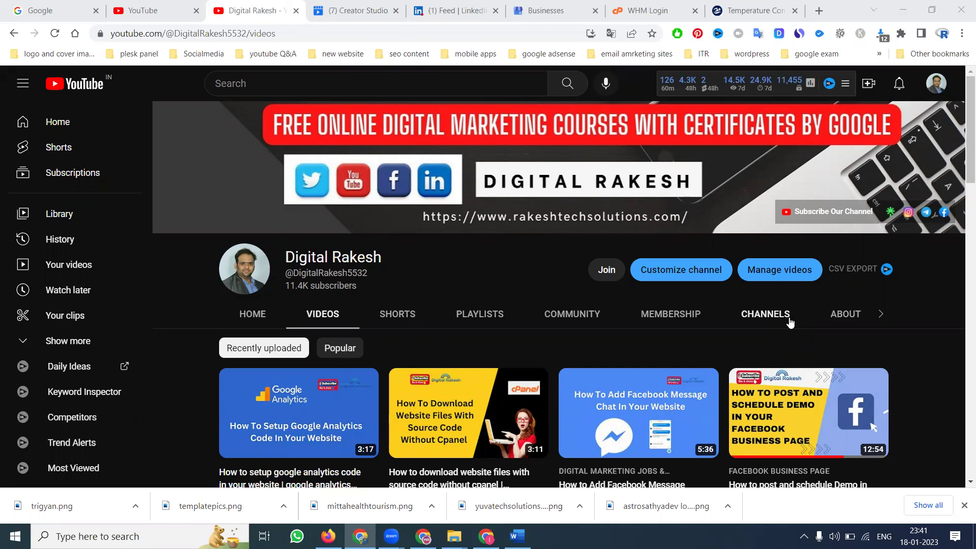
Step: Open the SF Advanced EC course page on the Empower IT Trainings website
click(424, 537)
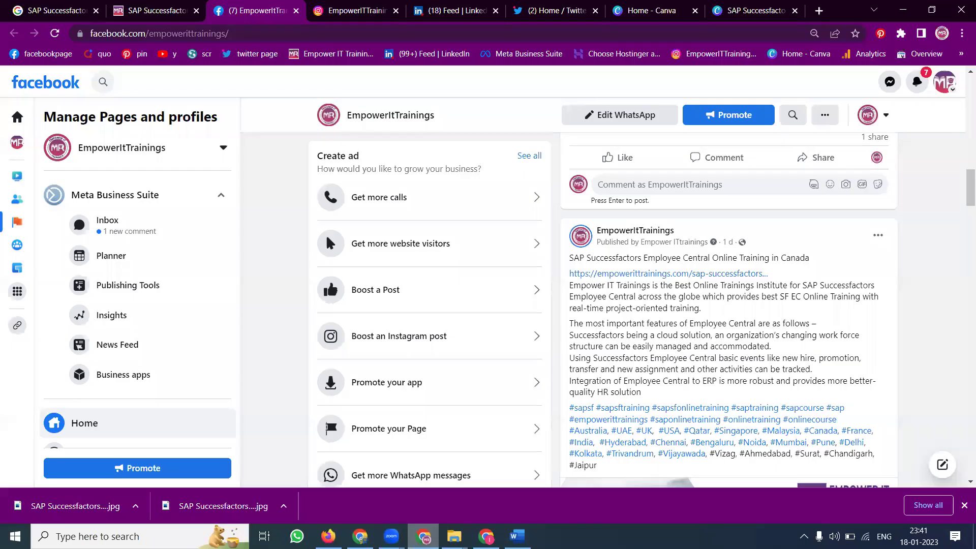
click(157, 10)
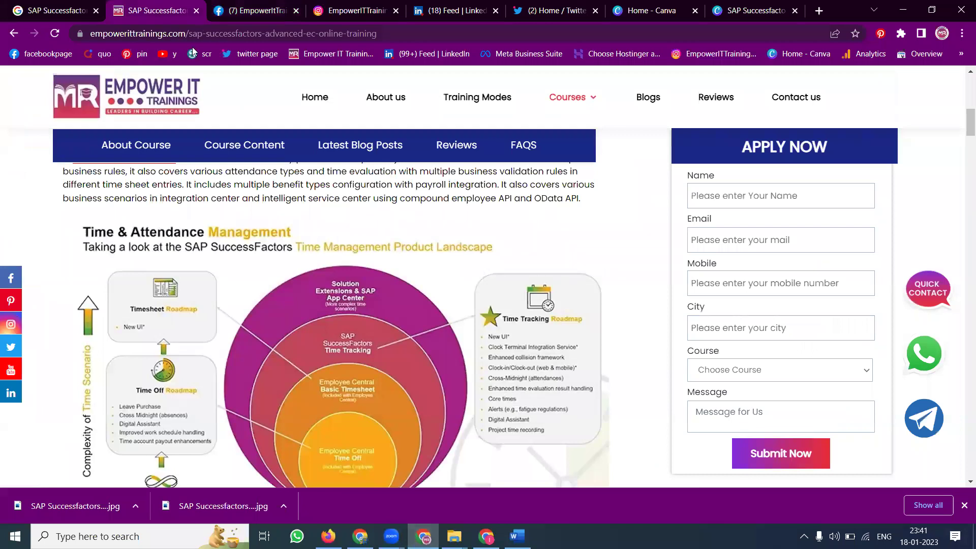
mouse_move(570, 109)
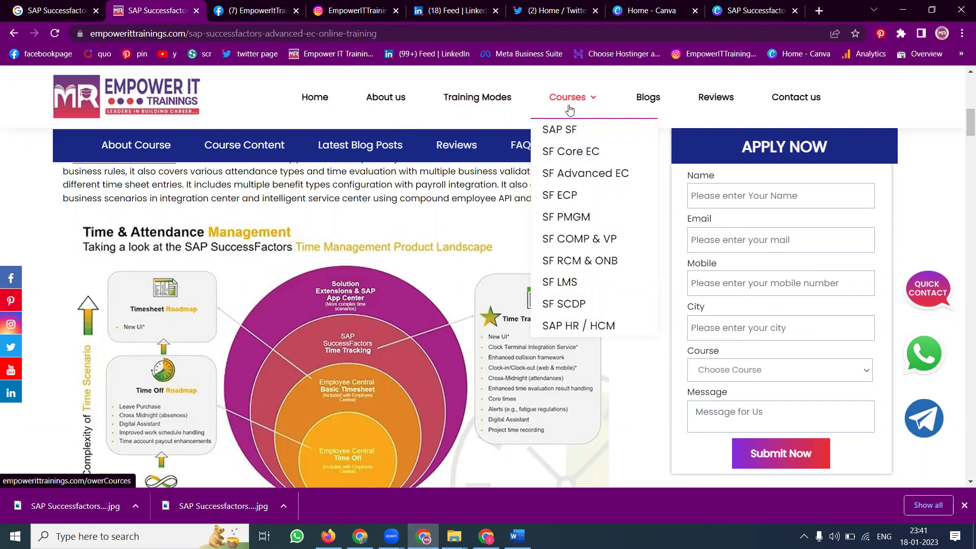
click(585, 172)
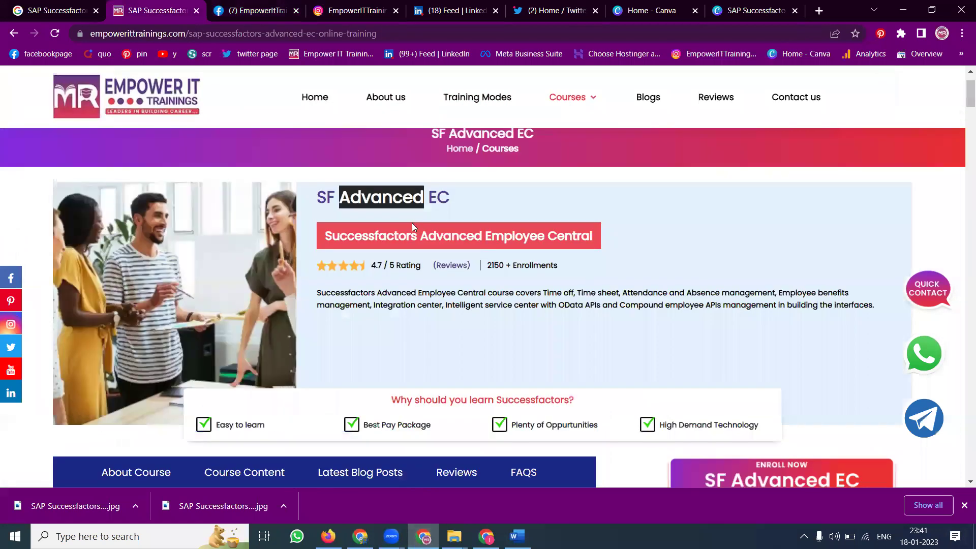
Step: Visit the SF SCDP course page, then go back to the SF Advanced EC page
scroll(412, 227, up, 1)
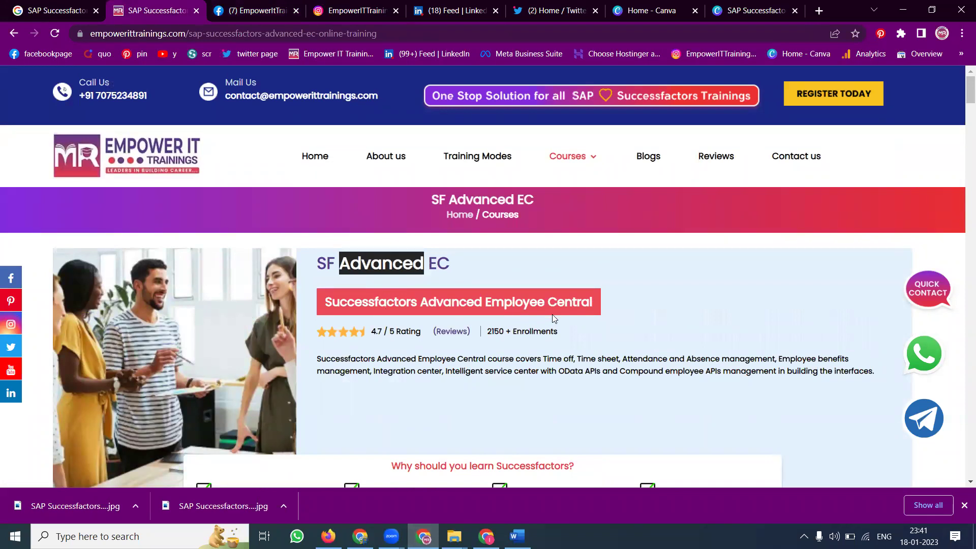
mouse_move(578, 178)
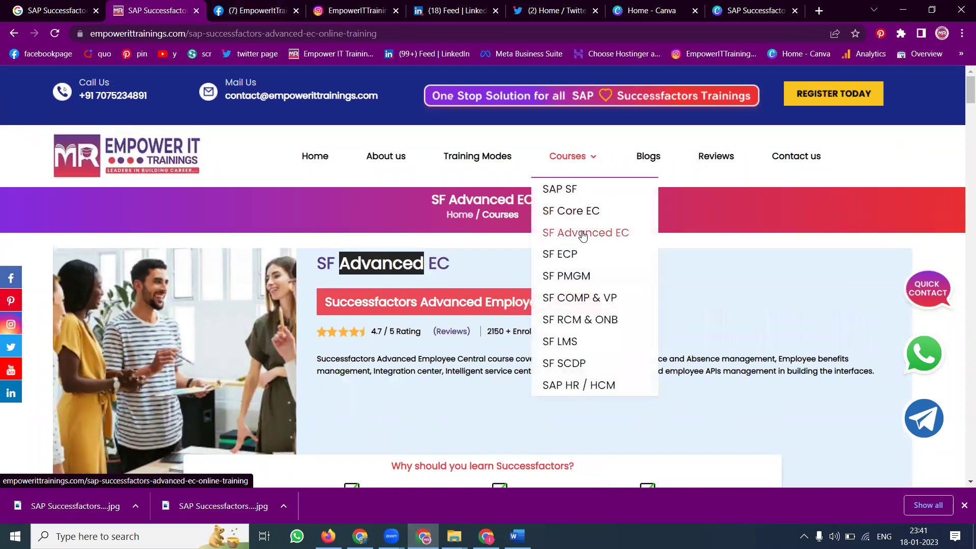
click(583, 363)
scroll(590, 326, down, 1)
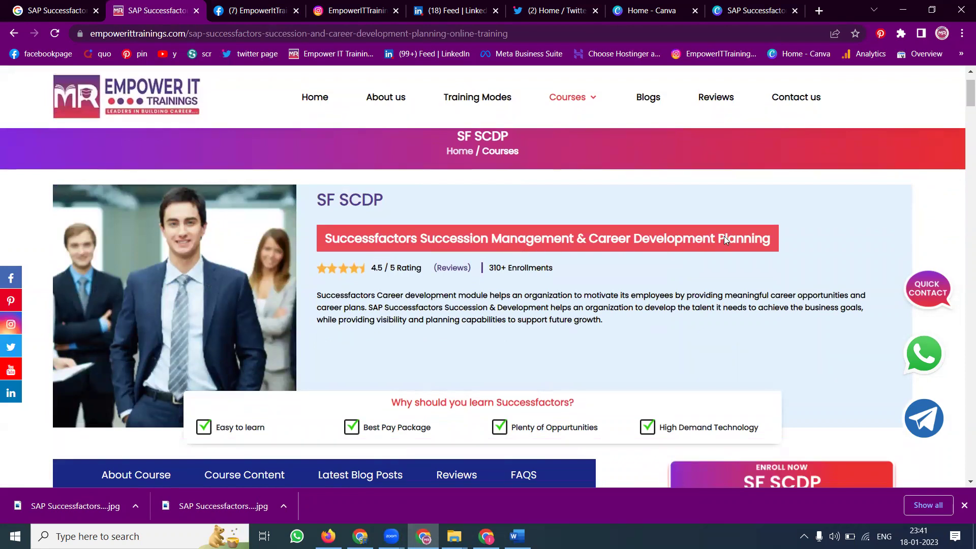
mouse_move(584, 104)
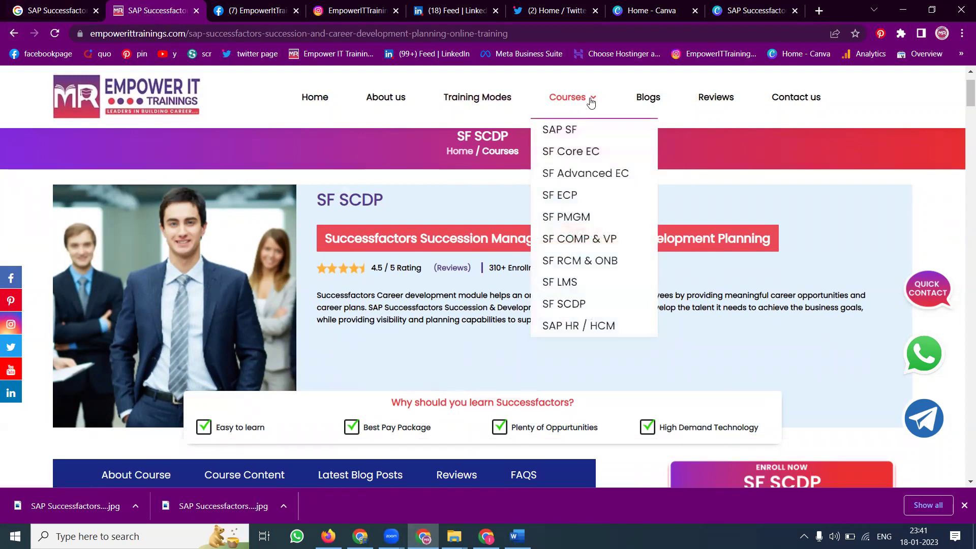
click(584, 175)
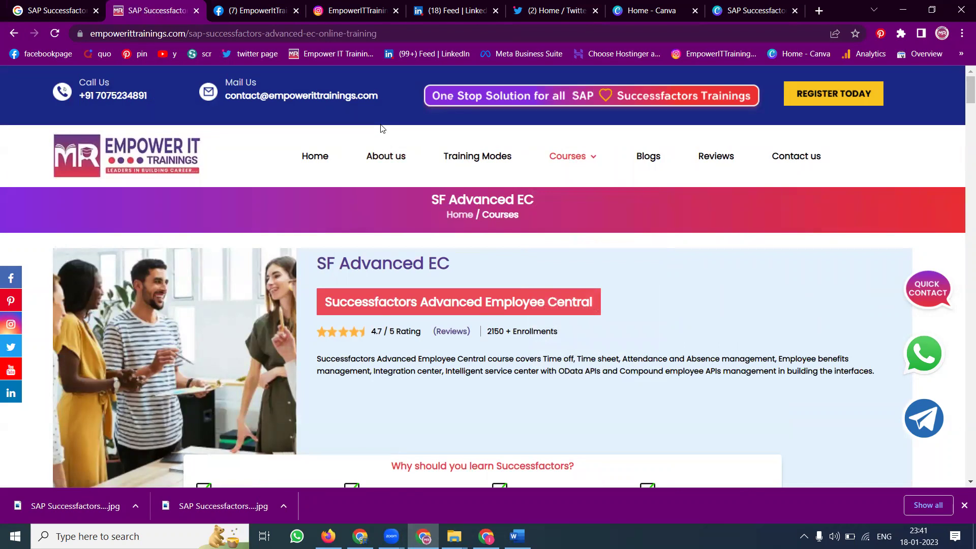
Step: Select the whole 'SAP Successfactors Advanced Employee Central Time Management Online Training in Hyderabad' Google query
click(2, 5)
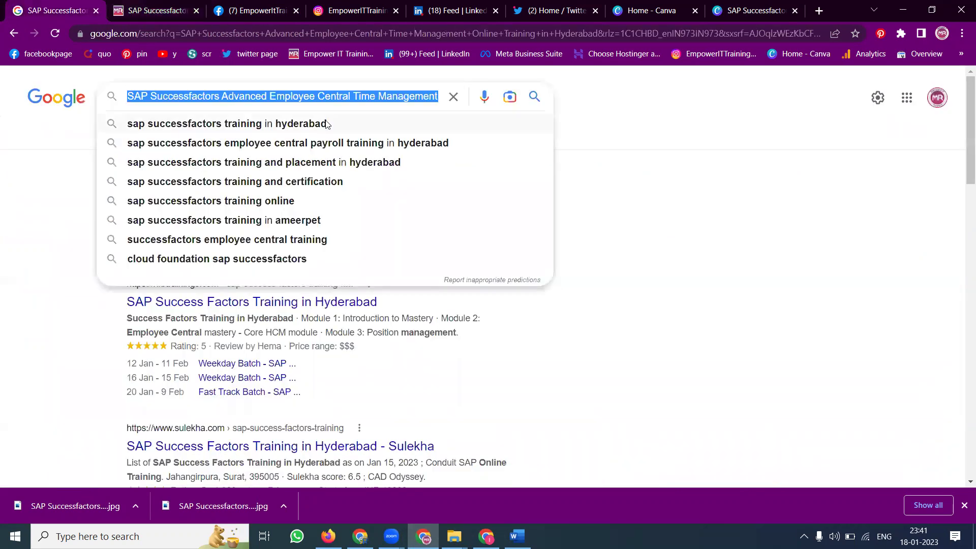
click(325, 97)
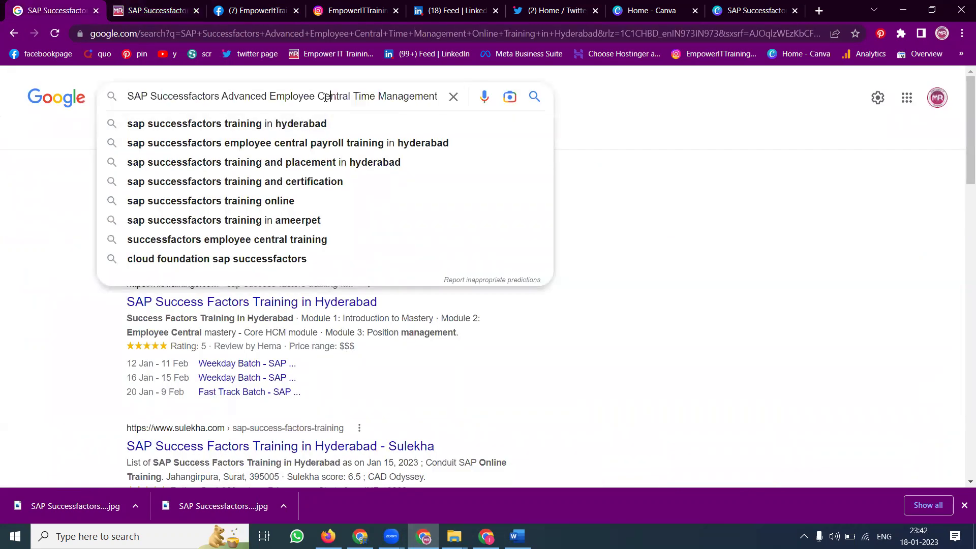
key(Right)
key(Right)
key(Right)
key(Right)
key(Right)
key(Right)
key(Right)
key(Right)
key(Right)
key(Right)
key(Right)
key(Right)
key(Right)
key(Right)
key(Right)
key(Right)
key(Right)
key(Right)
key(Right)
key(Right)
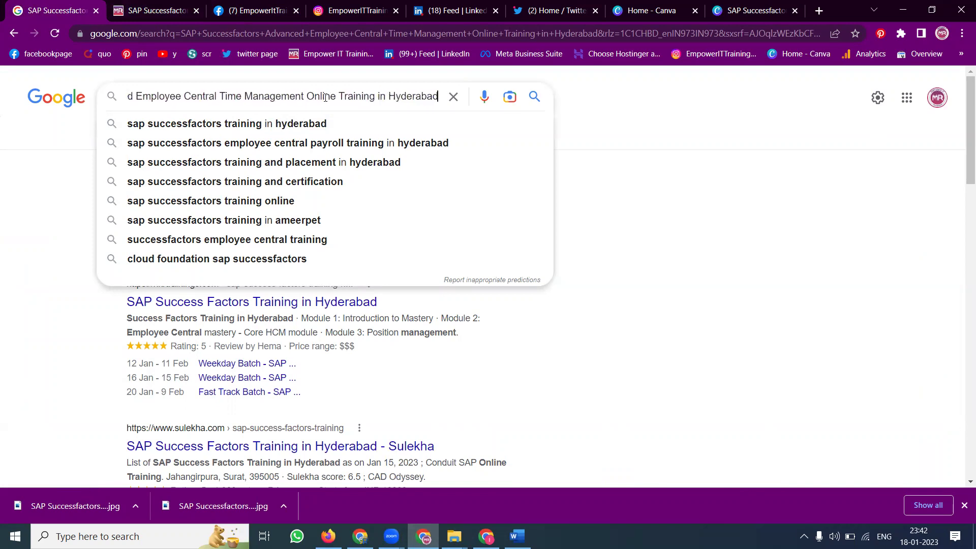
key(ctrl+a)
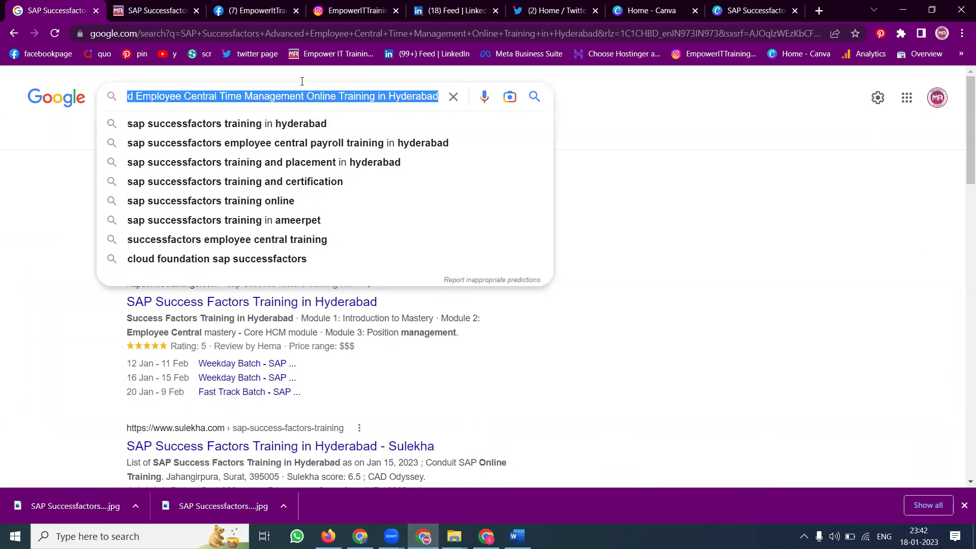
click(234, 9)
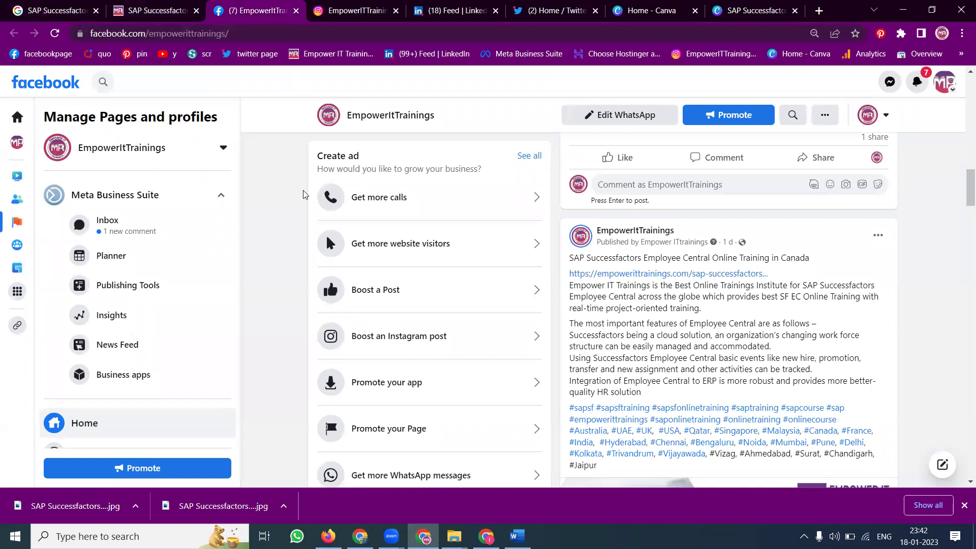
Step: Look over the Instagram, LinkedIn and Twitter tabs
scroll(305, 194, up, 8)
scroll(305, 194, up, 5)
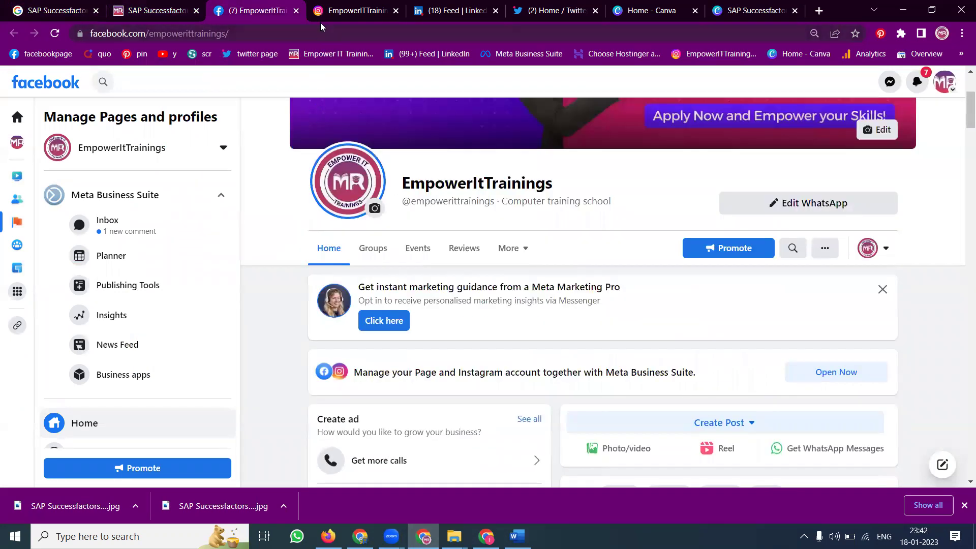
click(321, 15)
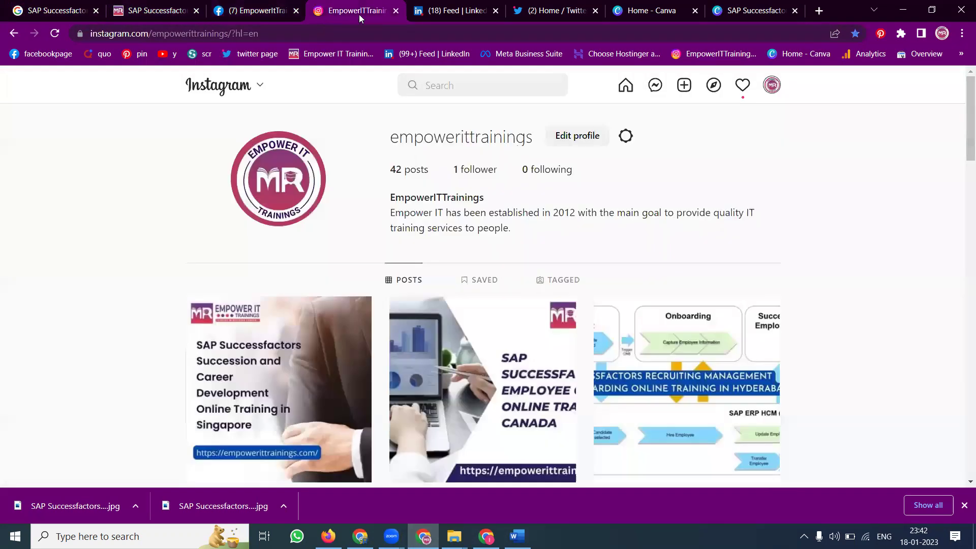
click(436, 5)
click(554, 11)
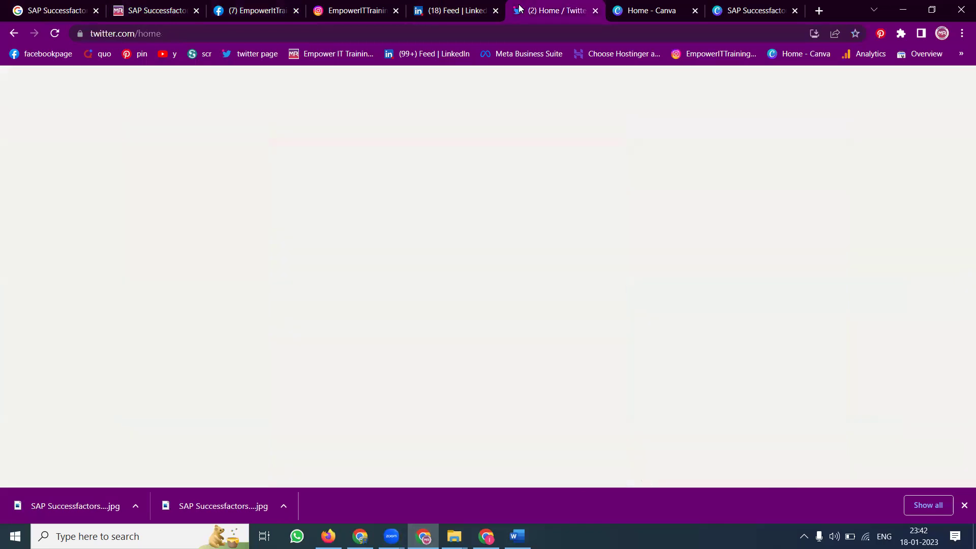
click(444, 12)
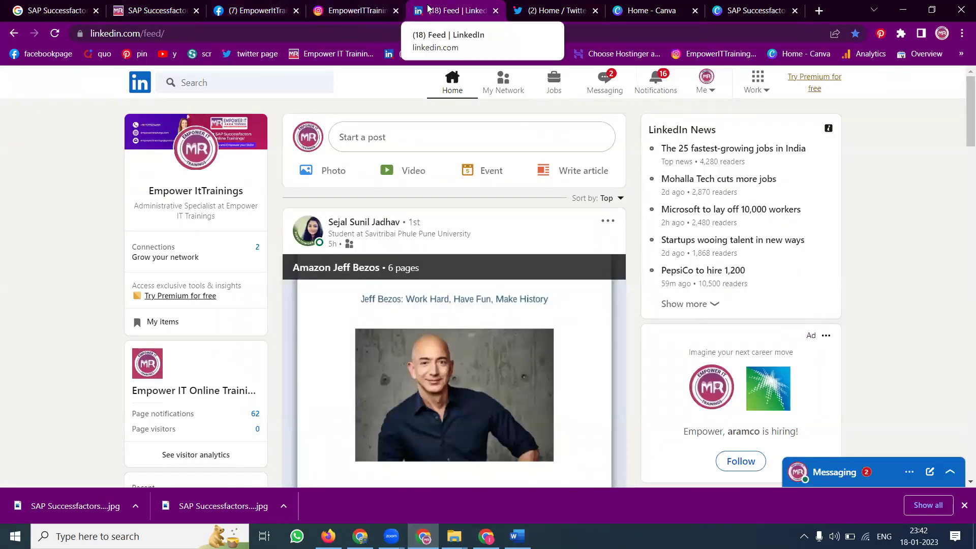
Step: Move LinkedIn after Twitter, open Meta Business Suite in a background tab, and return to Facebook
drag(428, 8, 531, 11)
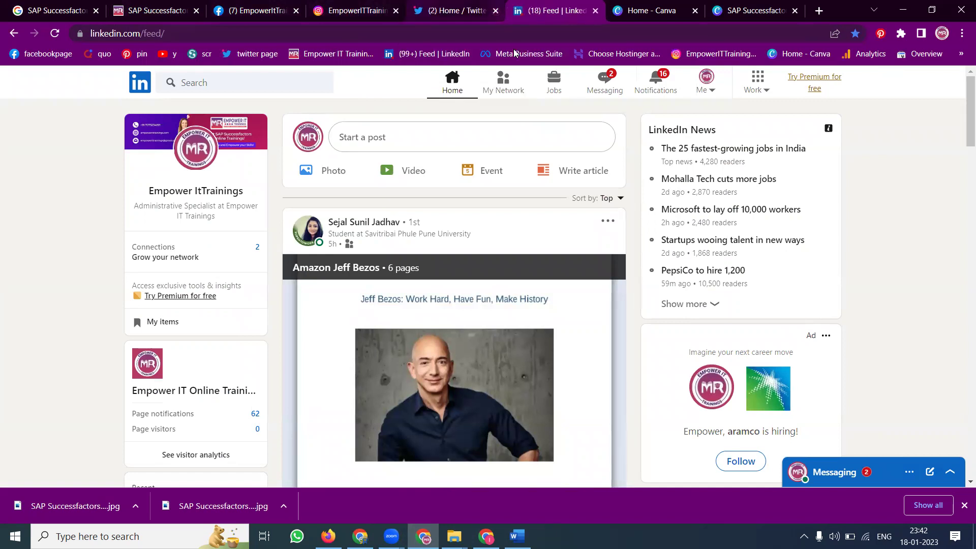
middle_click(532, 55)
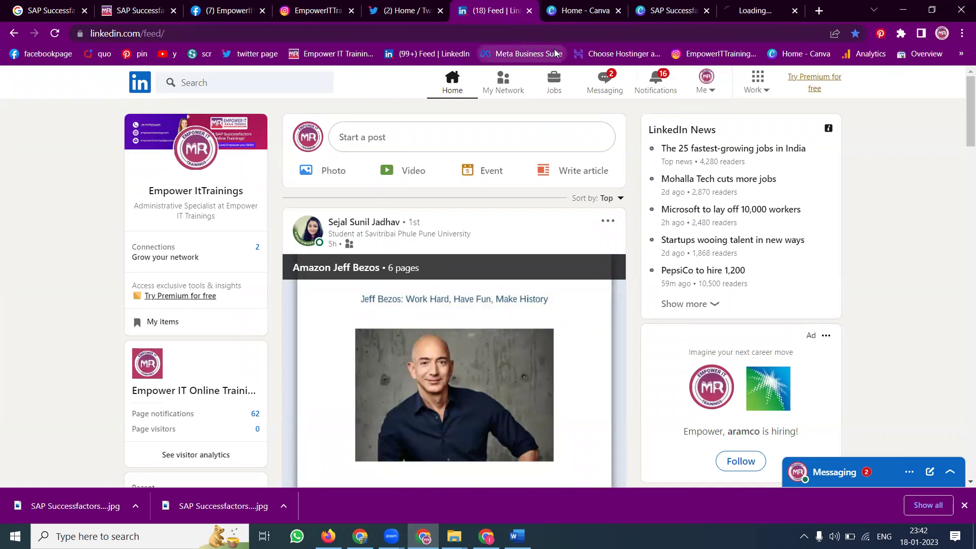
drag(763, 10, 592, 10)
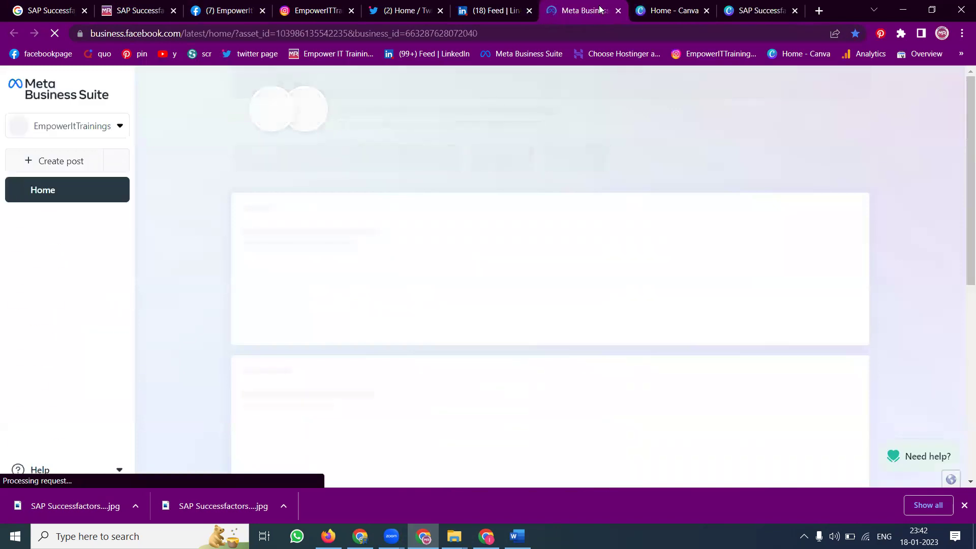
click(224, 10)
scroll(690, 349, down, 3)
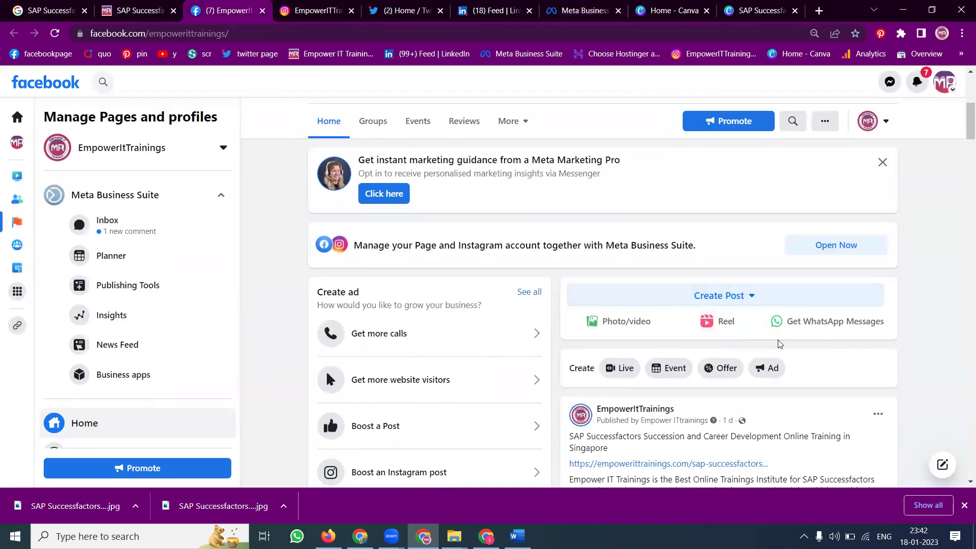
Step: Start a new page post and attach the latest SAP Successfactors course image from Downloads
click(797, 323)
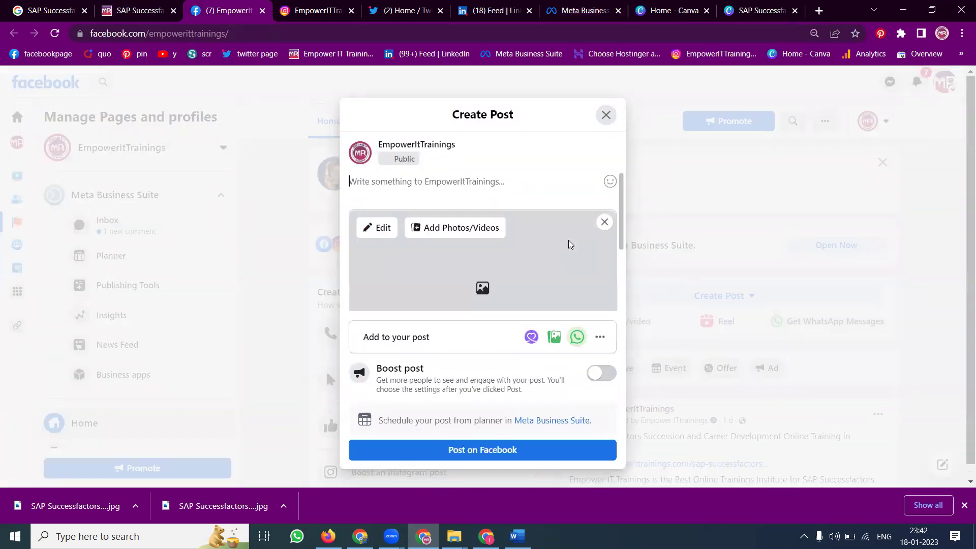
click(492, 257)
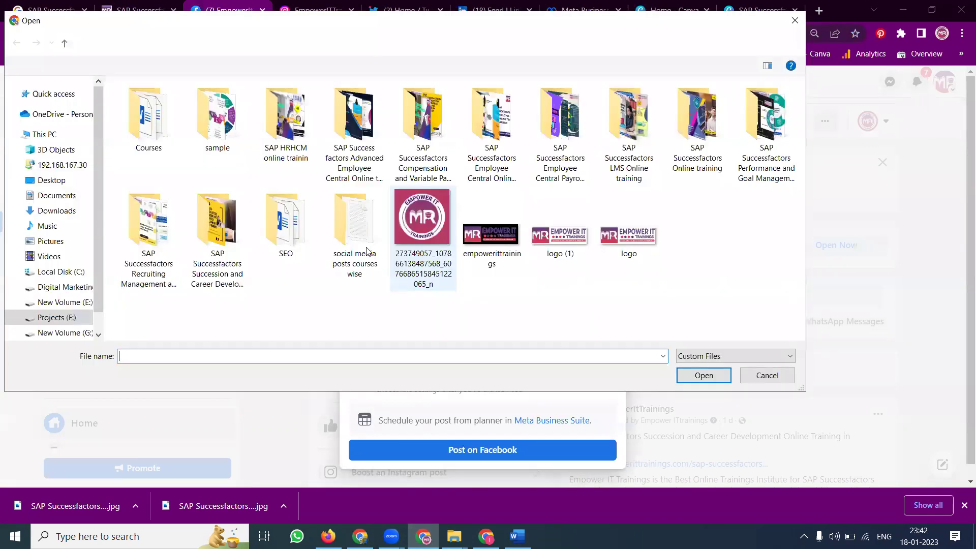
click(56, 211)
scroll(307, 251, down, 10)
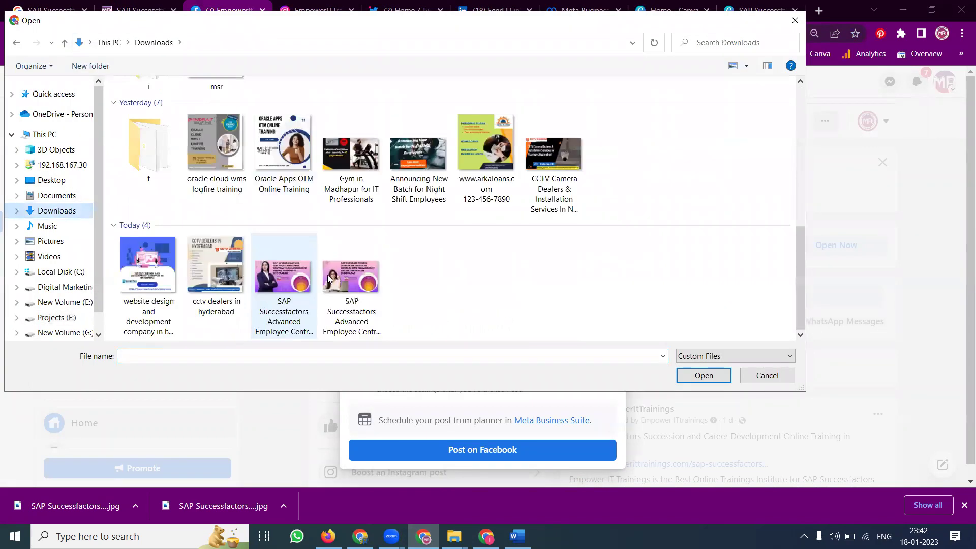
double_click(356, 295)
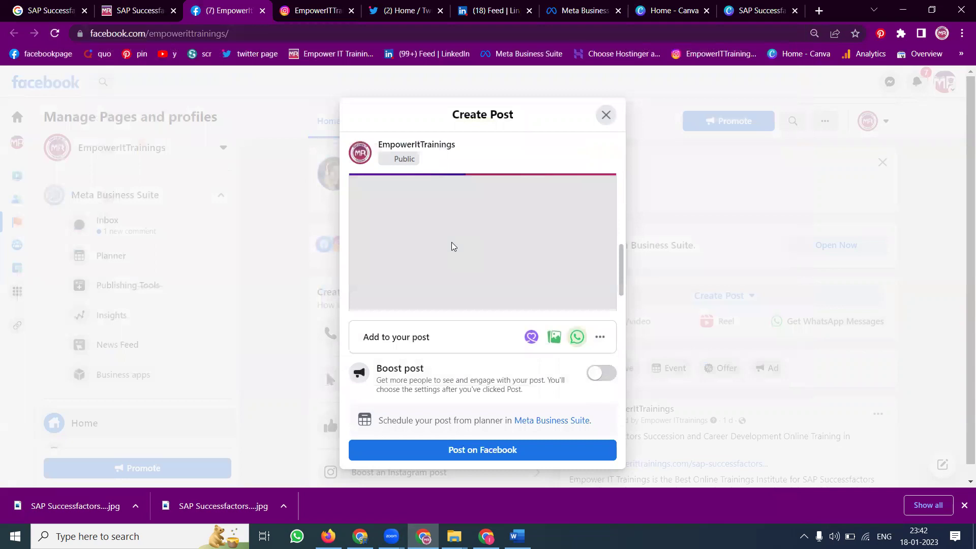
scroll(453, 246, up, 5)
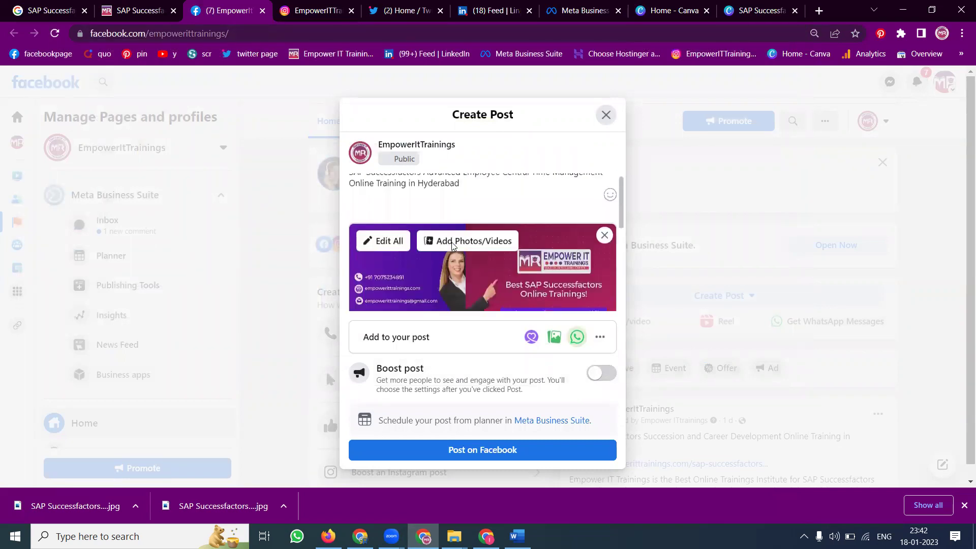
Step: Remove the unwanted first image, keeping only the Advanced Employee Central Time Management image
click(395, 254)
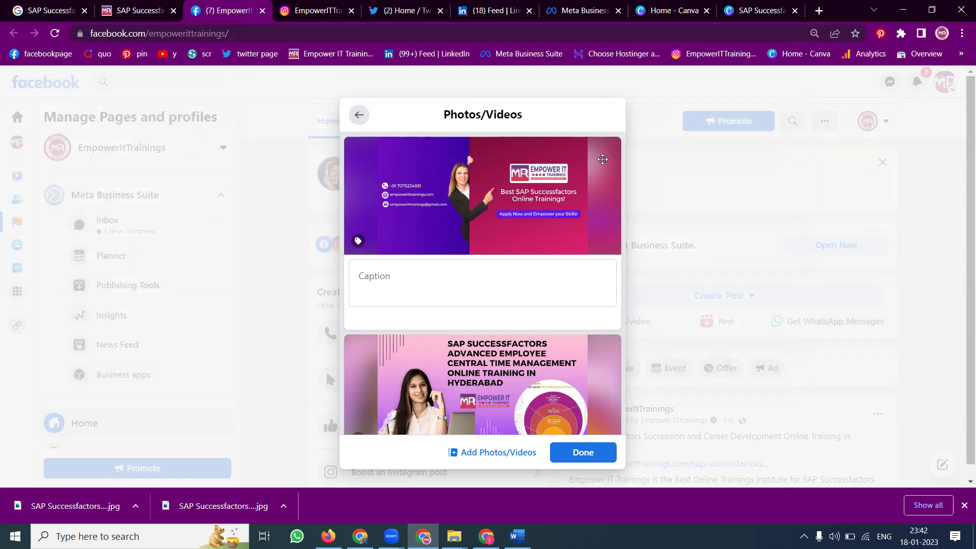
scroll(591, 154, down, 1)
scroll(591, 154, up, 1)
click(602, 152)
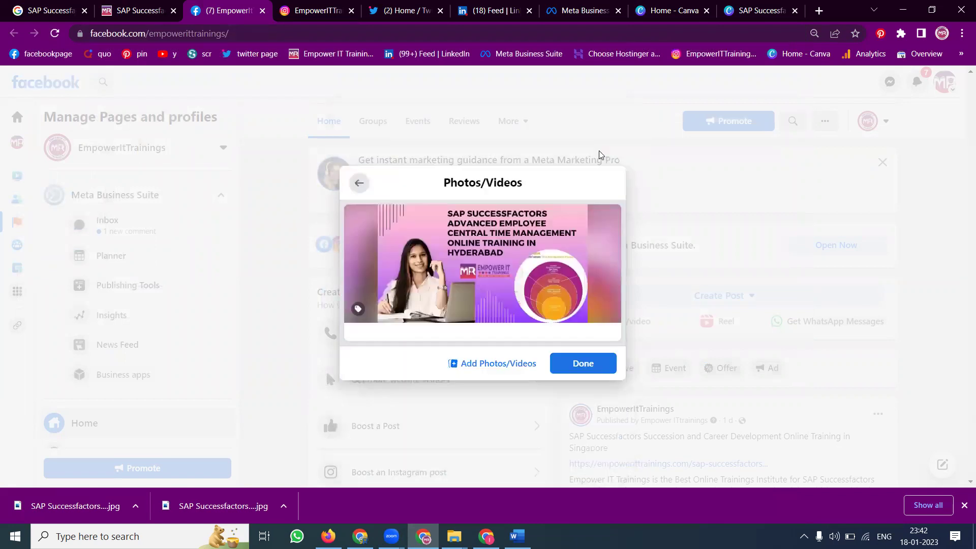
click(578, 369)
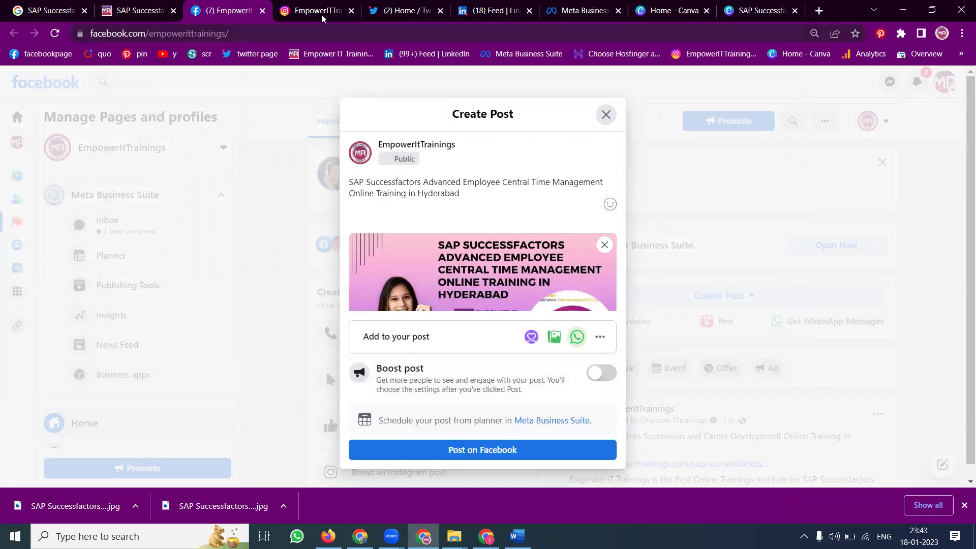
click(147, 21)
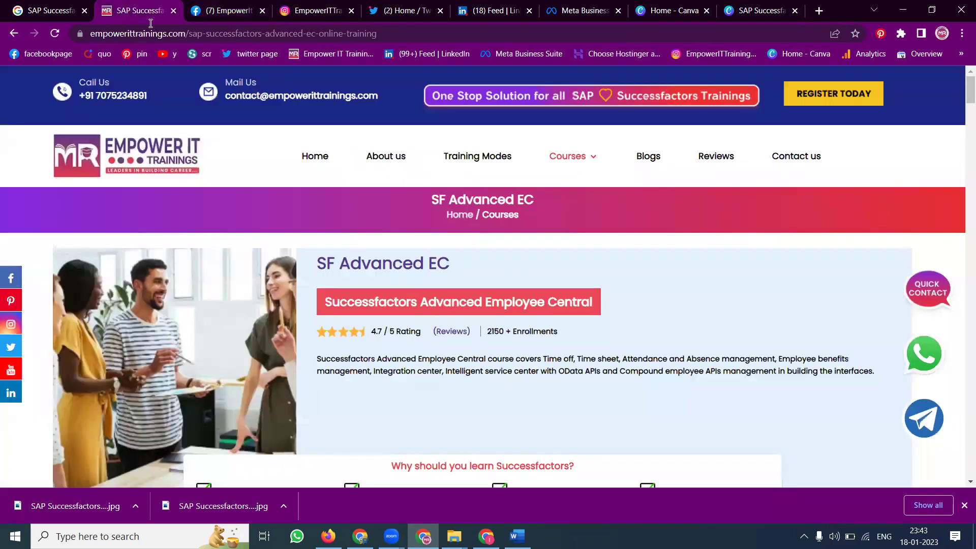
Step: Paste the SF Advanced EC course page link on a new line after the post title
click(152, 33)
key(ctrl+c)
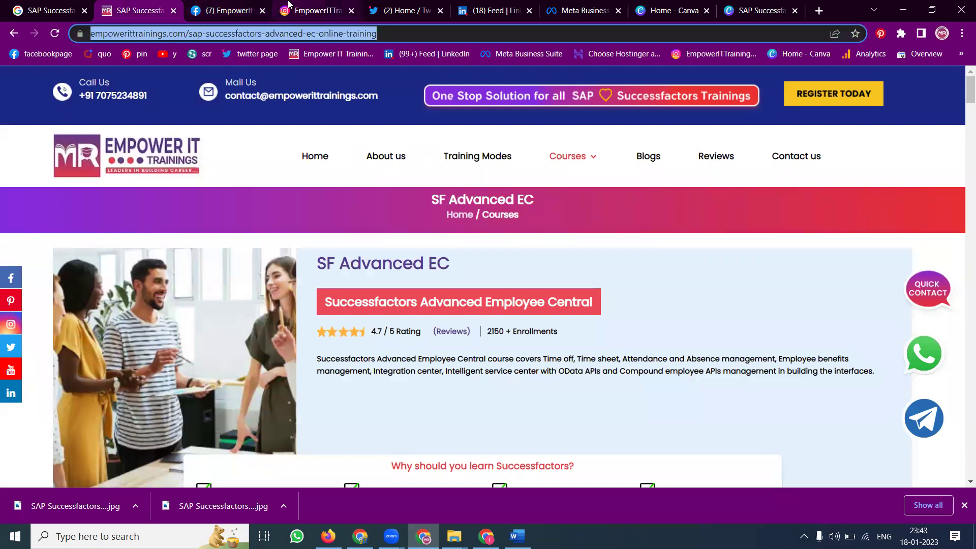
click(229, 11)
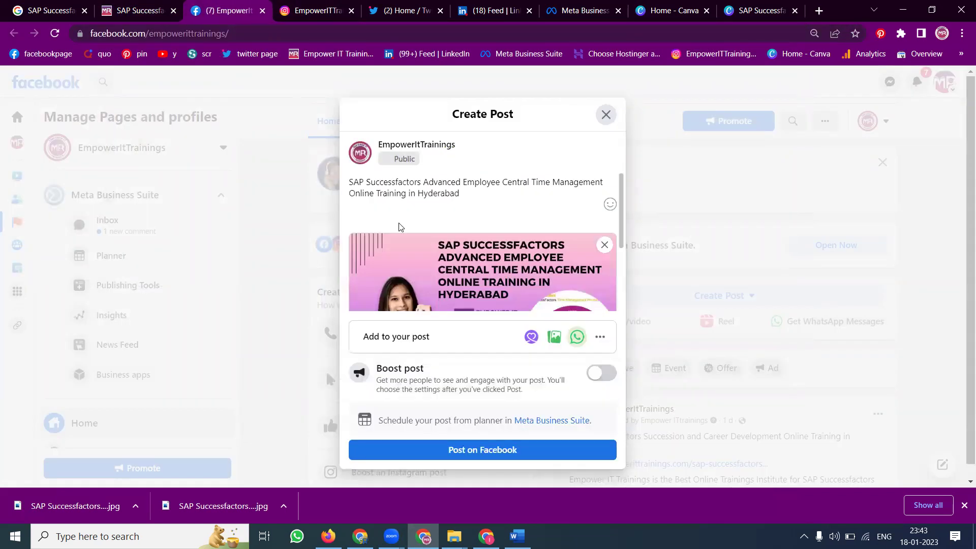
click(469, 192)
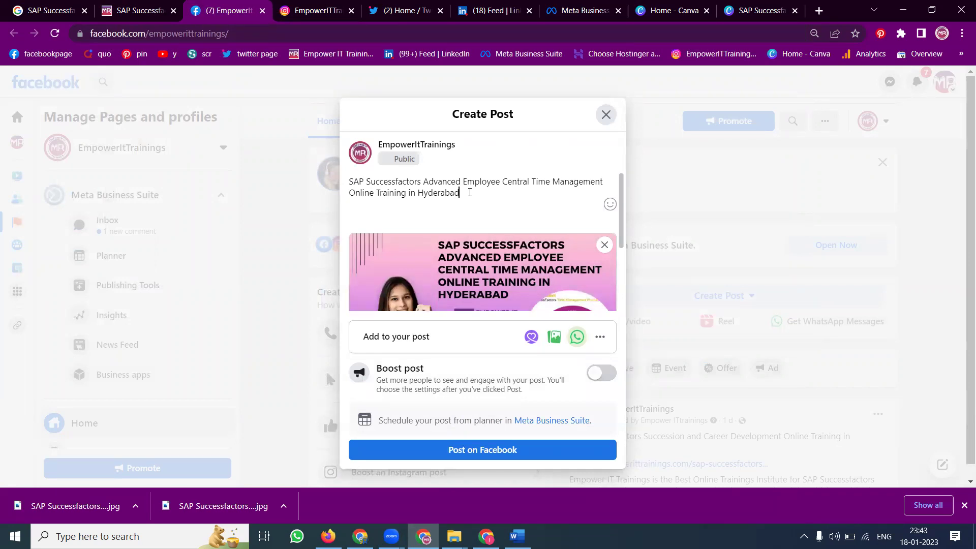
key(Return)
key(Return)
key(ctrl+v)
key(Return)
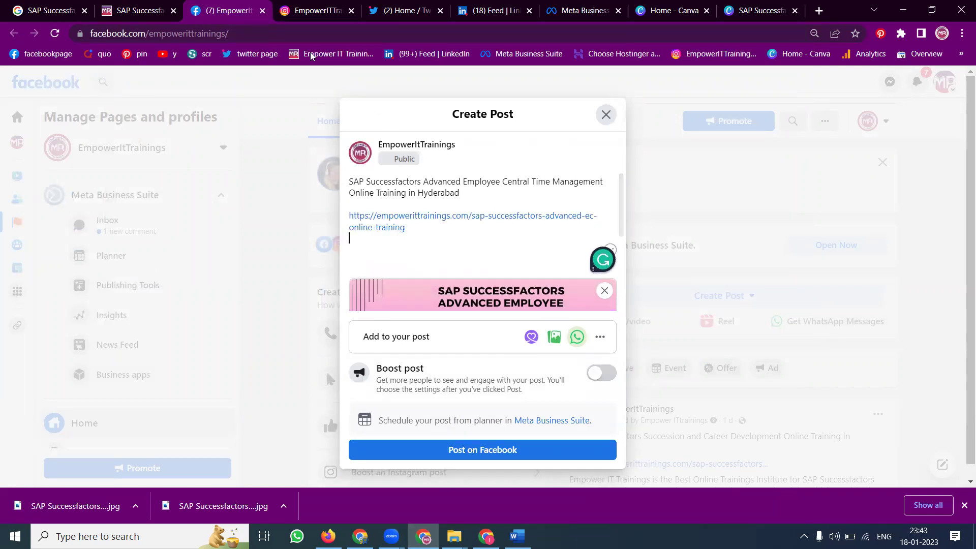
Step: Copy the course's two description paragraphs and paste them below the link
click(135, 10)
scroll(332, 217, down, 5)
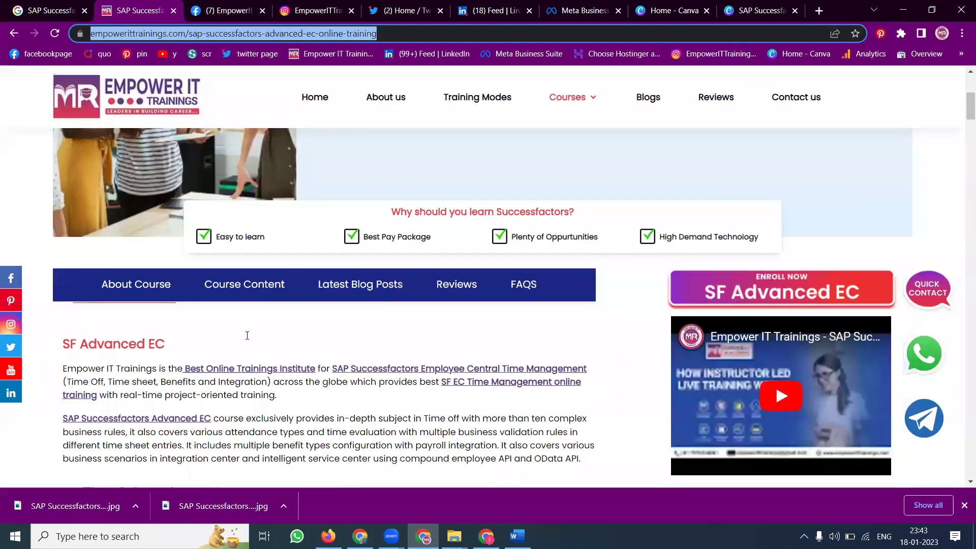
scroll(356, 408, down, 1)
drag(586, 395, 64, 307)
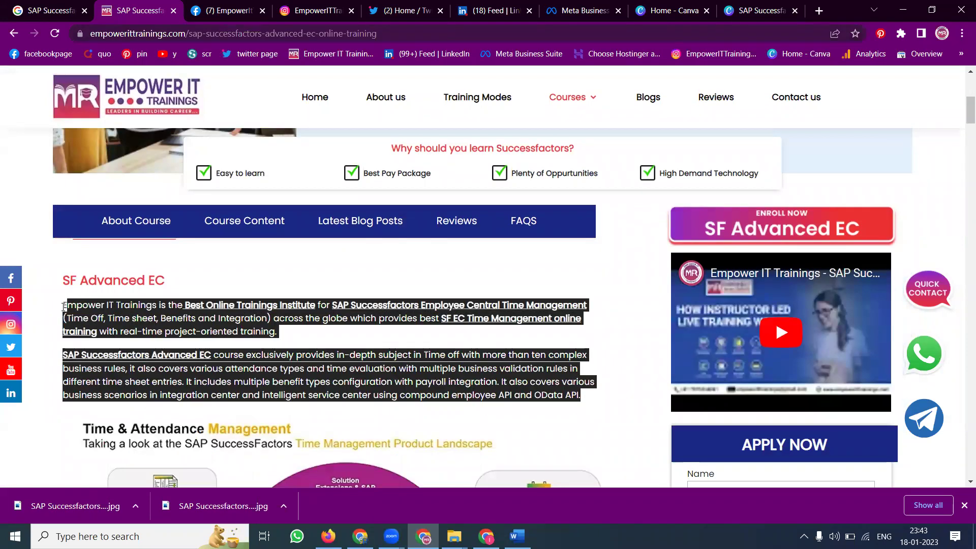
click(225, 11)
click(403, 236)
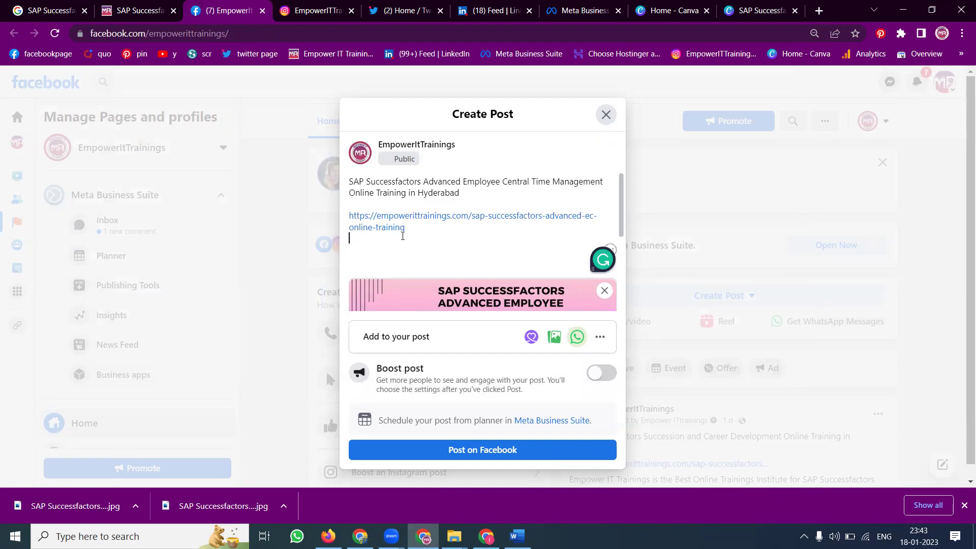
key(ctrl+v)
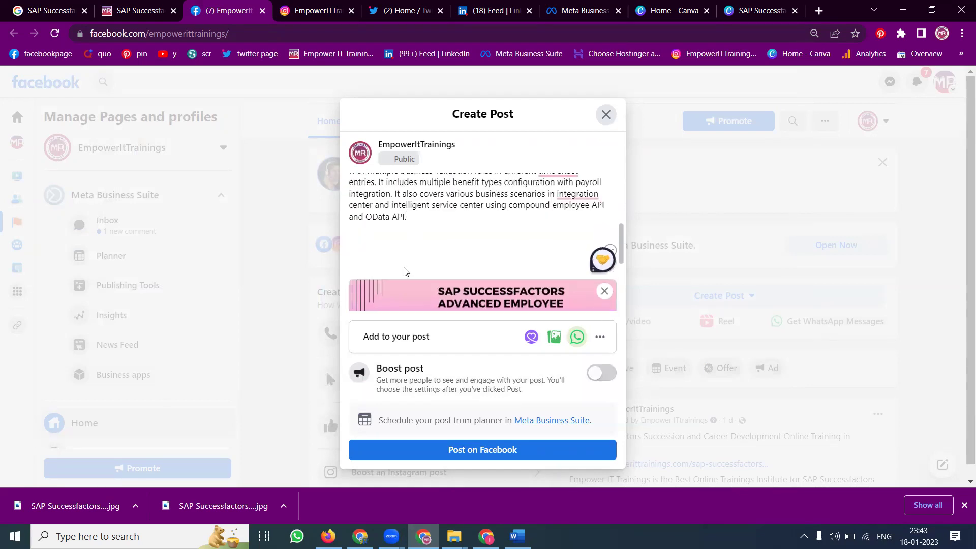
middle_click(44, 53)
Step: Copy the hashtag block from the earlier Singapore training post and paste it below the description
click(762, 10)
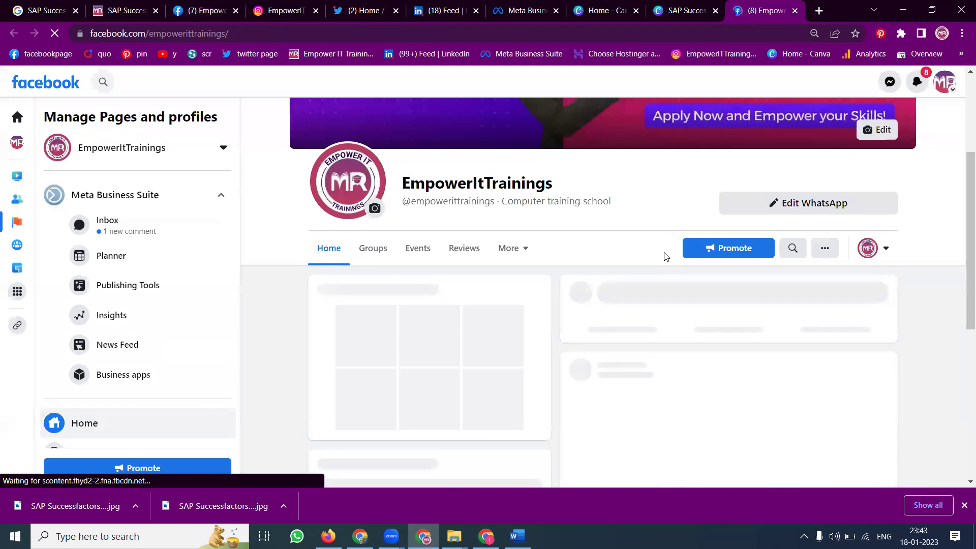
scroll(664, 259, down, 3)
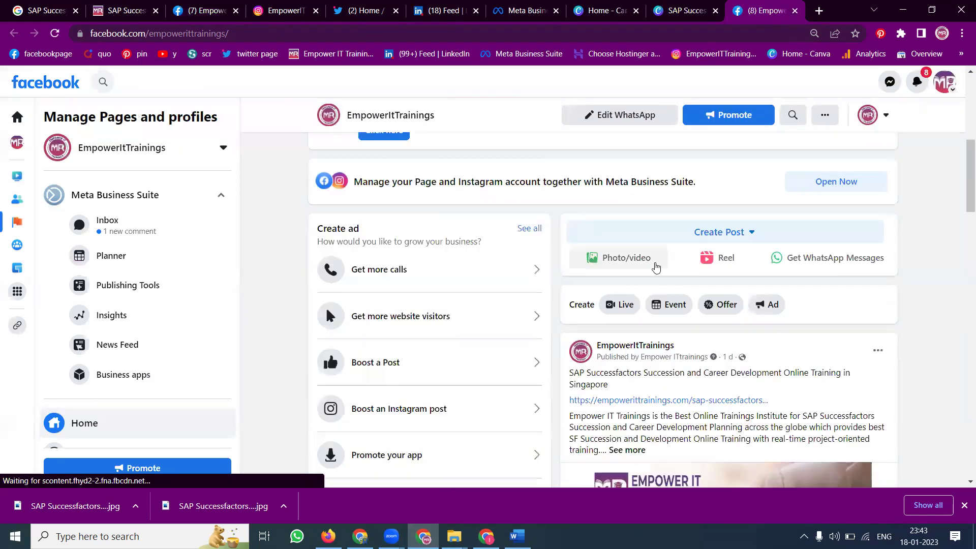
scroll(656, 267, down, 3)
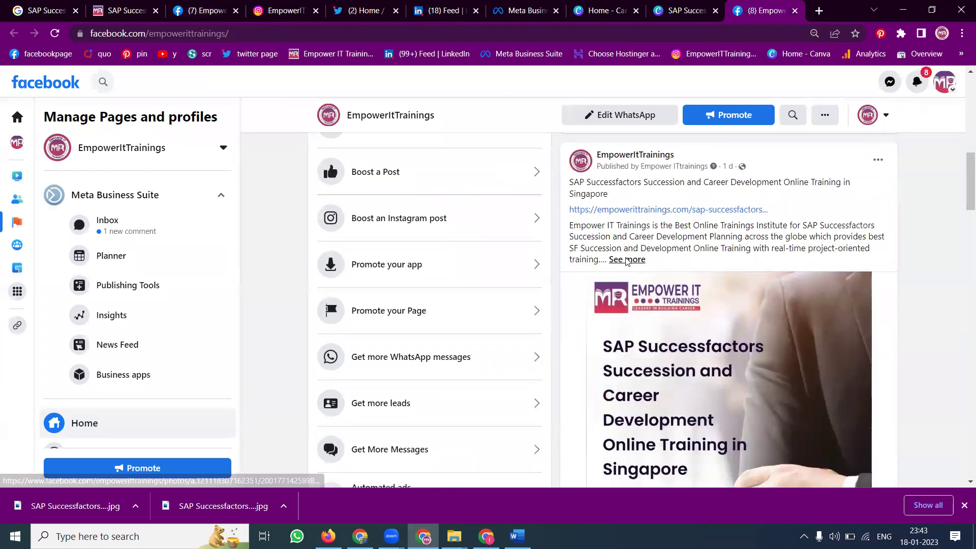
click(629, 264)
scroll(619, 293, down, 1)
drag(602, 321, 570, 264)
key(ctrl+c)
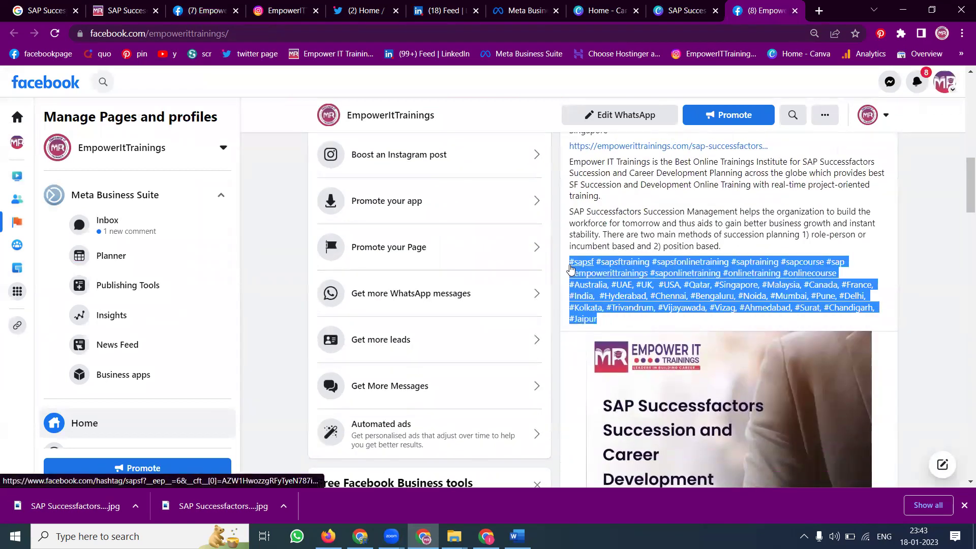
click(204, 11)
key(ctrl+v)
key(ctrl+a)
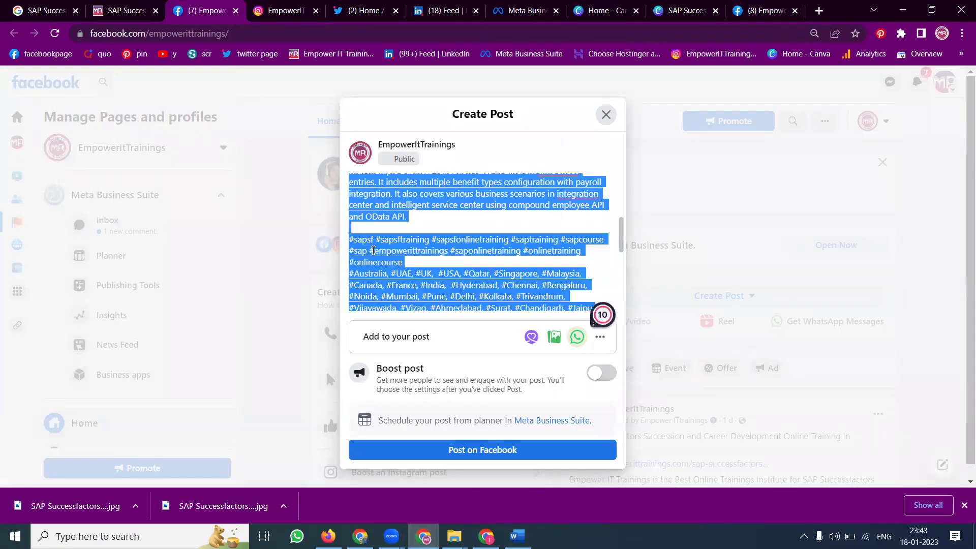
scroll(376, 250, down, 5)
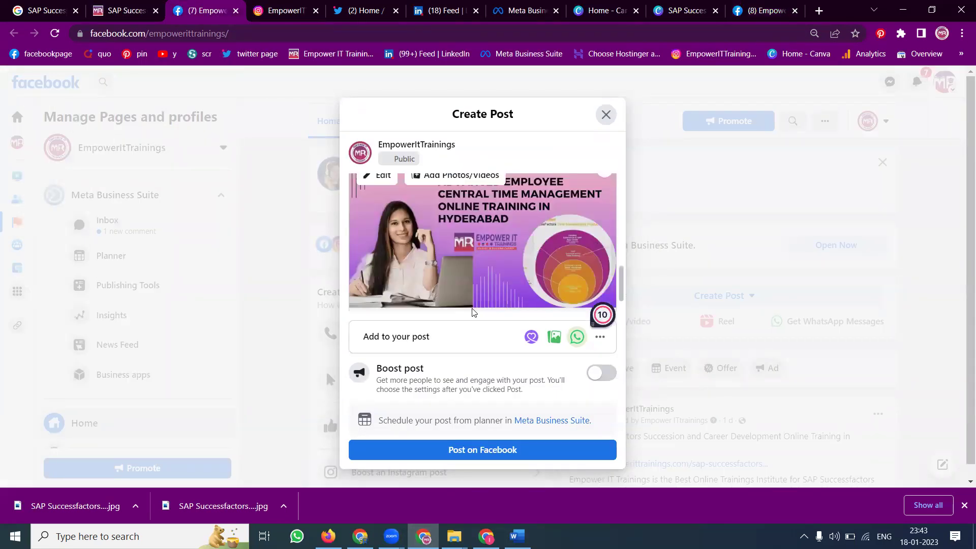
Step: Publish the Time Management post and glance at the HR, PF, ESI & Labour Law Updates group
click(479, 444)
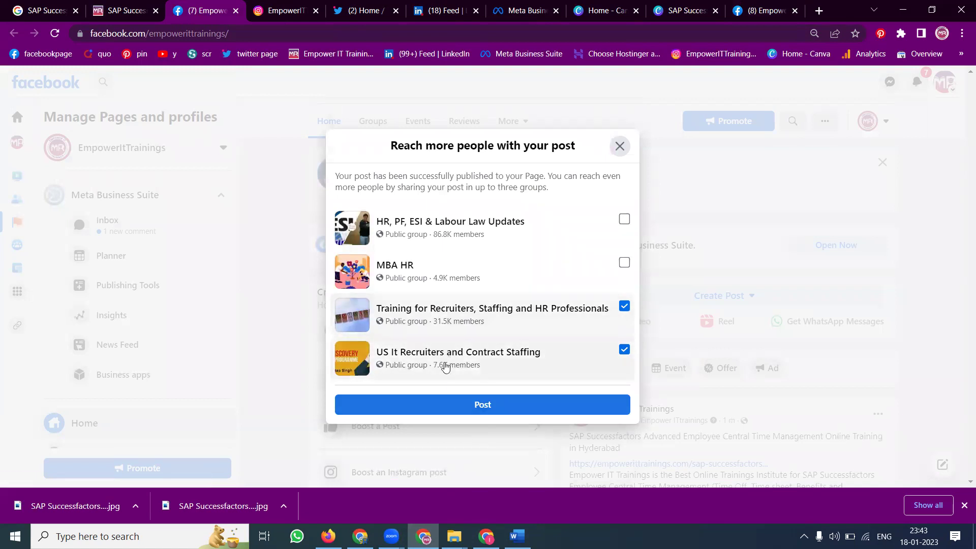
click(442, 234)
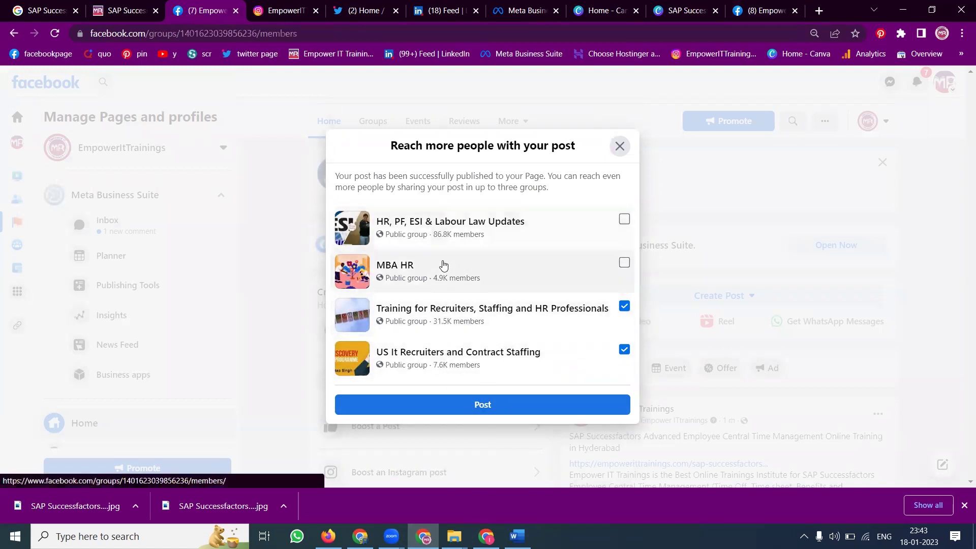
click(443, 265)
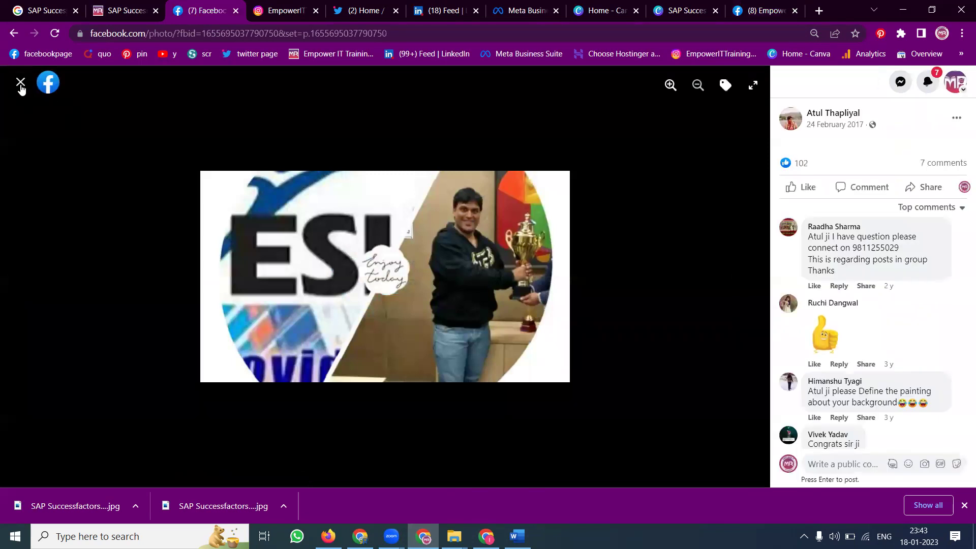
click(14, 55)
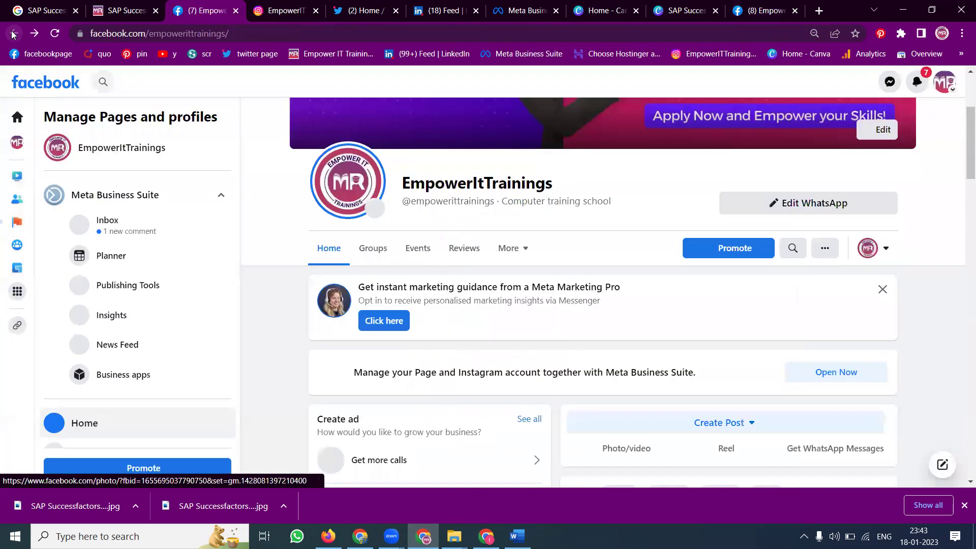
Step: Switch to interacting with the page as the personal profile
scroll(915, 310, down, 5)
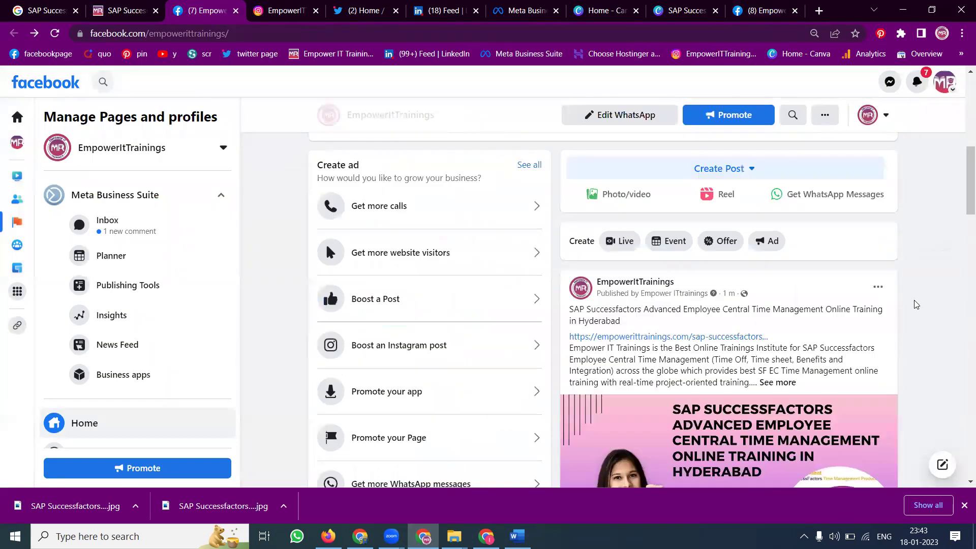
scroll(914, 303, down, 3)
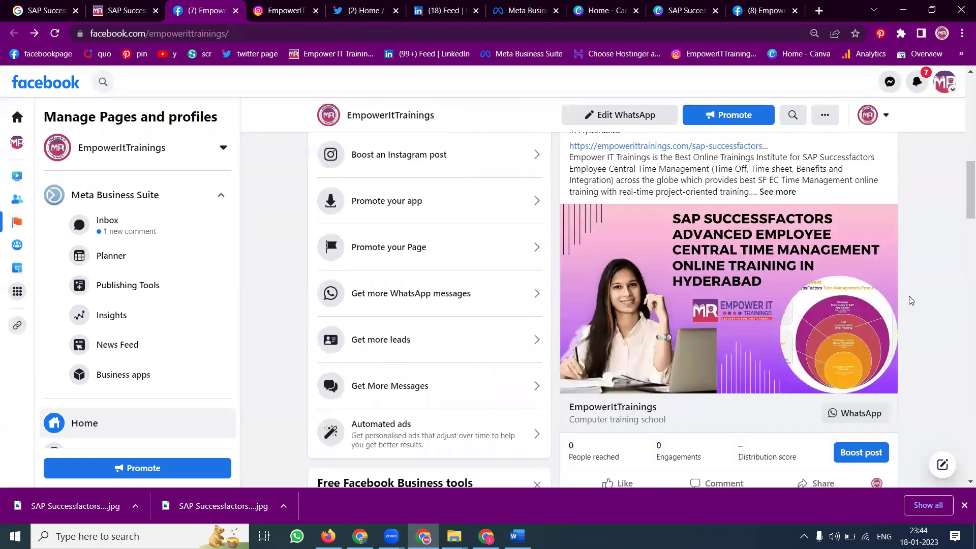
click(869, 115)
click(810, 220)
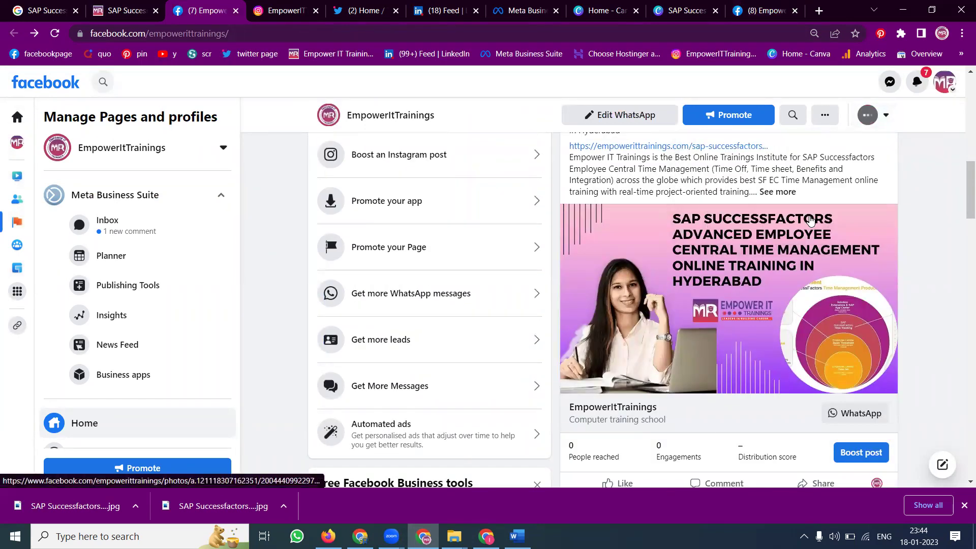
scroll(757, 305, down, 2)
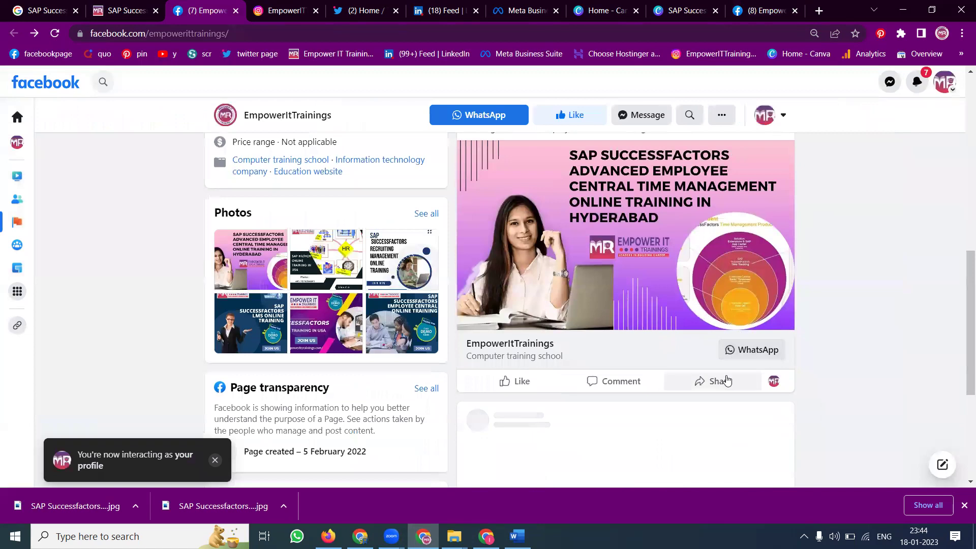
Step: Share the new post to the personal feed with the full hashtag caption
click(727, 381)
click(687, 247)
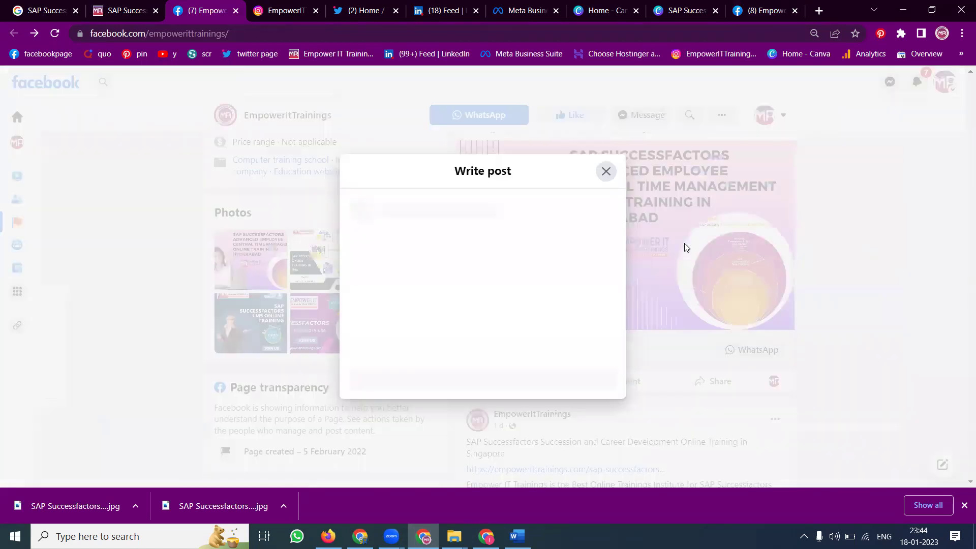
key(ctrl+v)
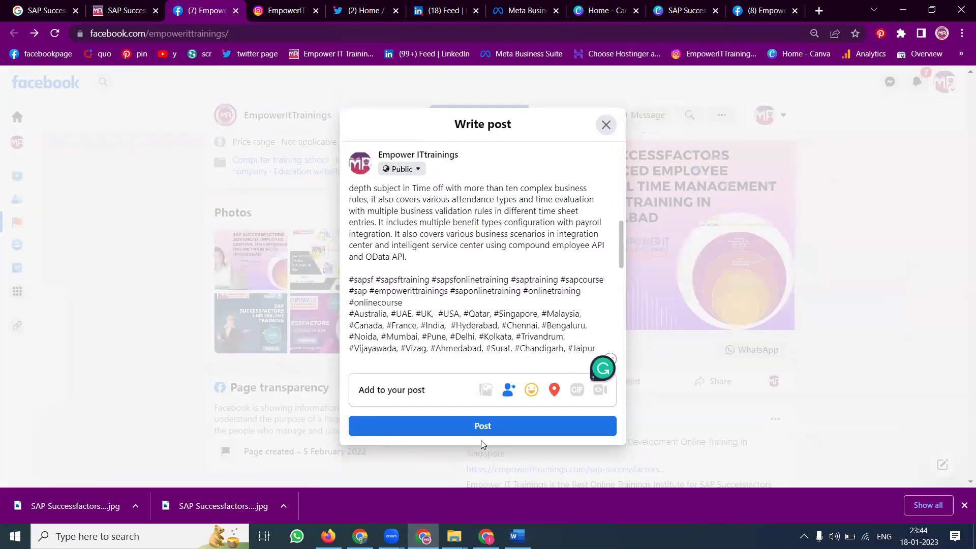
click(484, 426)
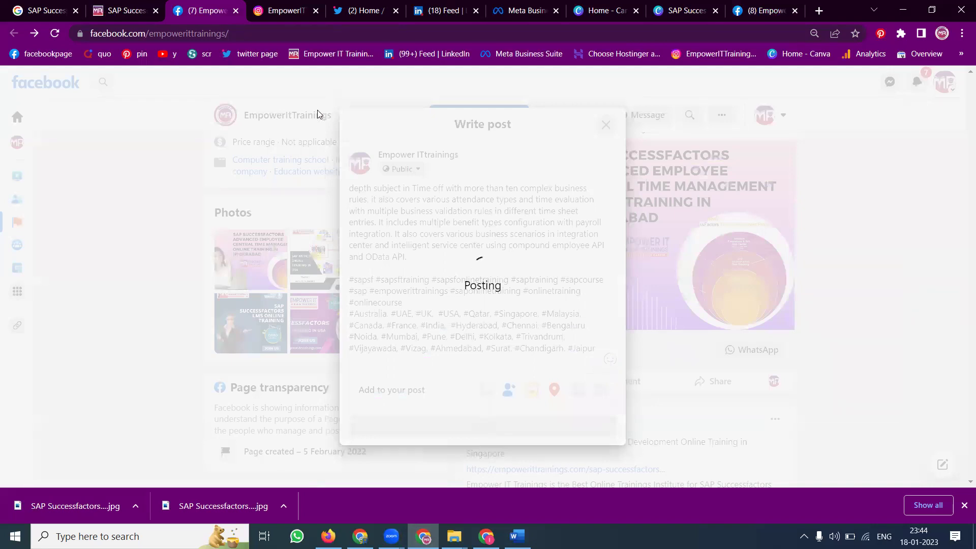
click(278, 6)
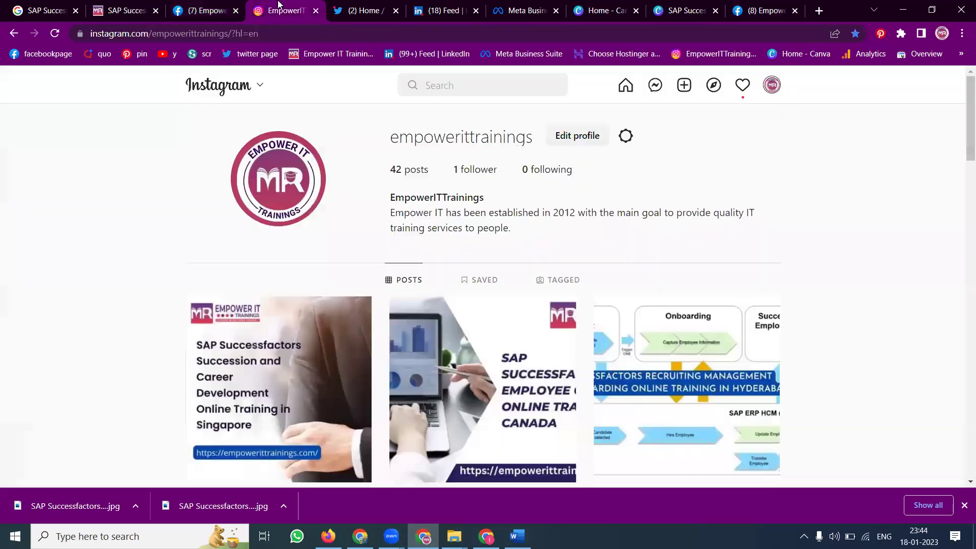
Step: Start an Instagram post with the SAP Successfactors training image at Original crop
click(683, 86)
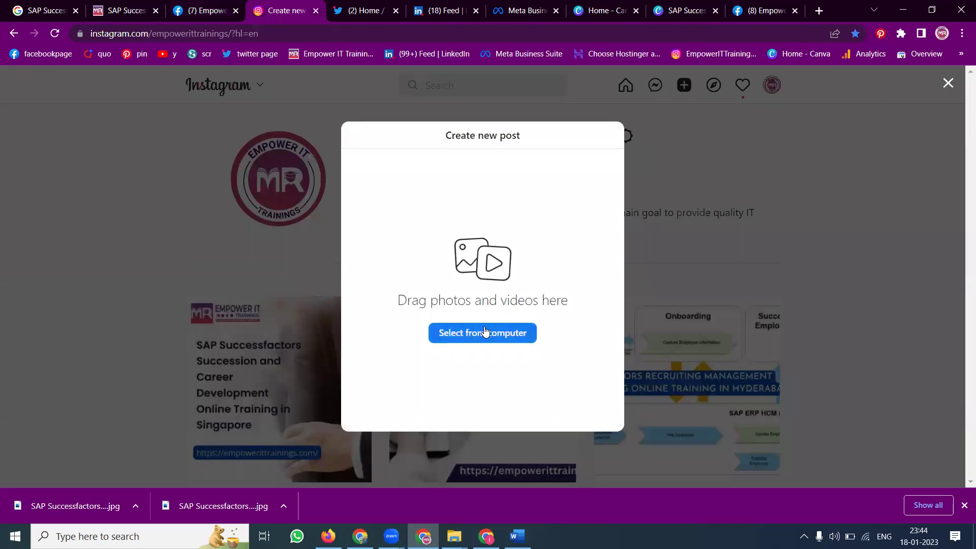
click(484, 331)
scroll(473, 288, down, 5)
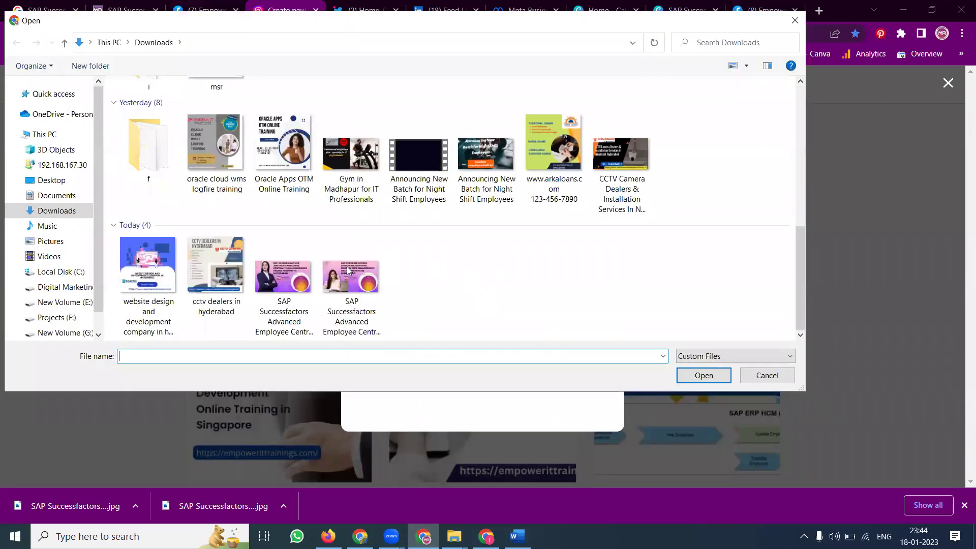
double_click(346, 273)
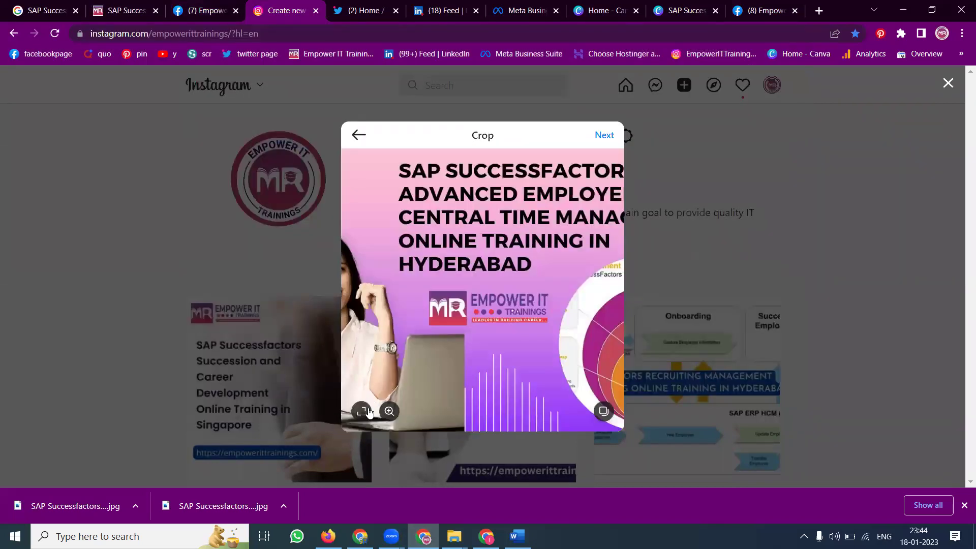
click(363, 412)
click(377, 283)
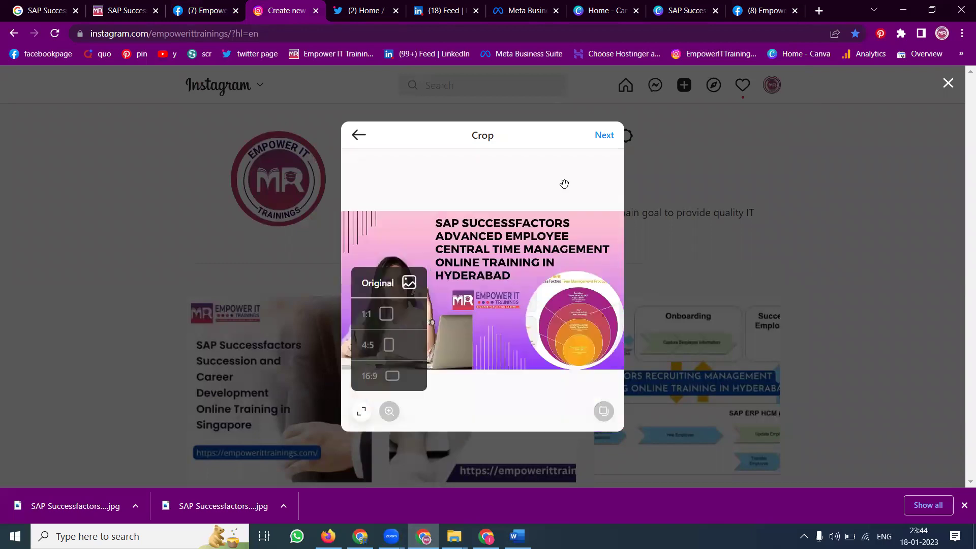
click(605, 135)
Step: Paste the hashtag caption and share the Instagram post
click(707, 141)
click(632, 200)
key(ctrl+v)
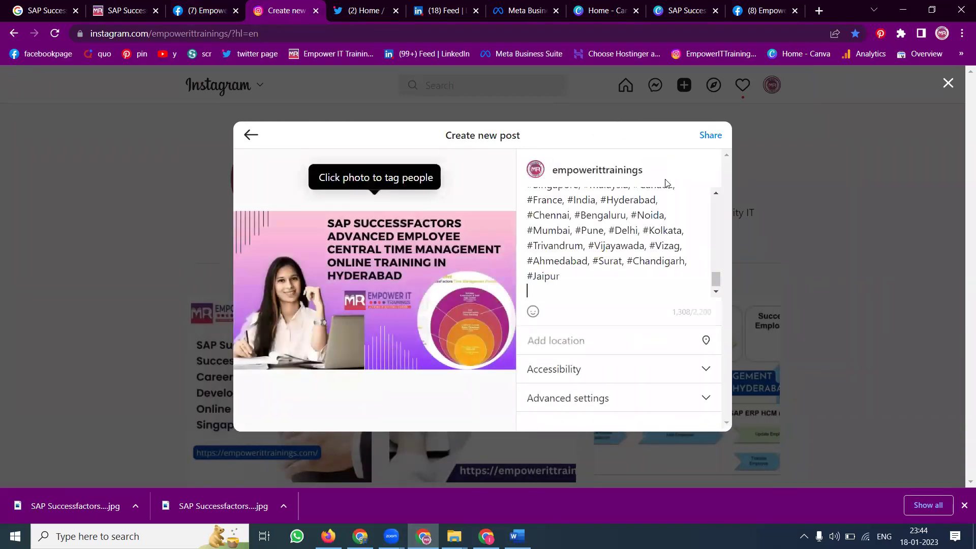
click(709, 135)
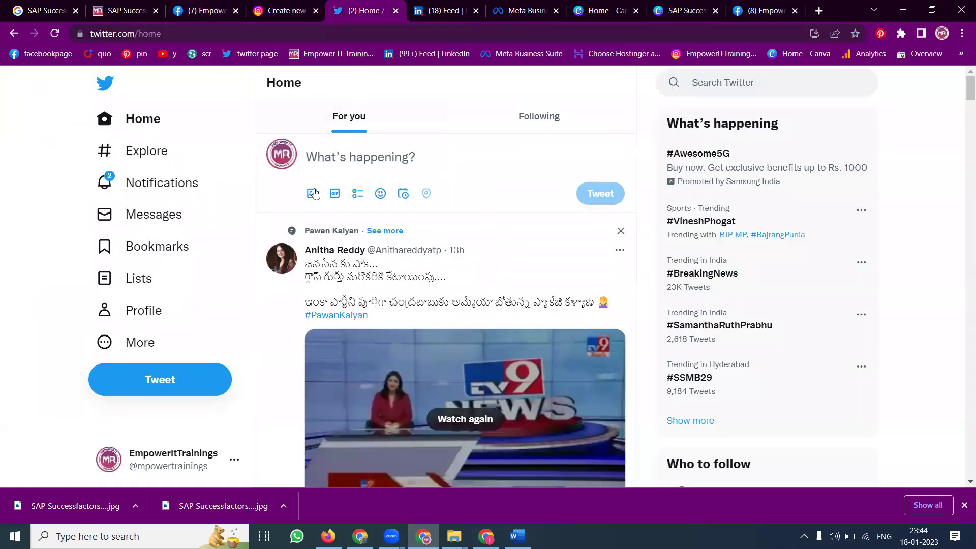
Step: Attach the SAP Successfactors image to a new tweet and paste the prepared post text
click(312, 197)
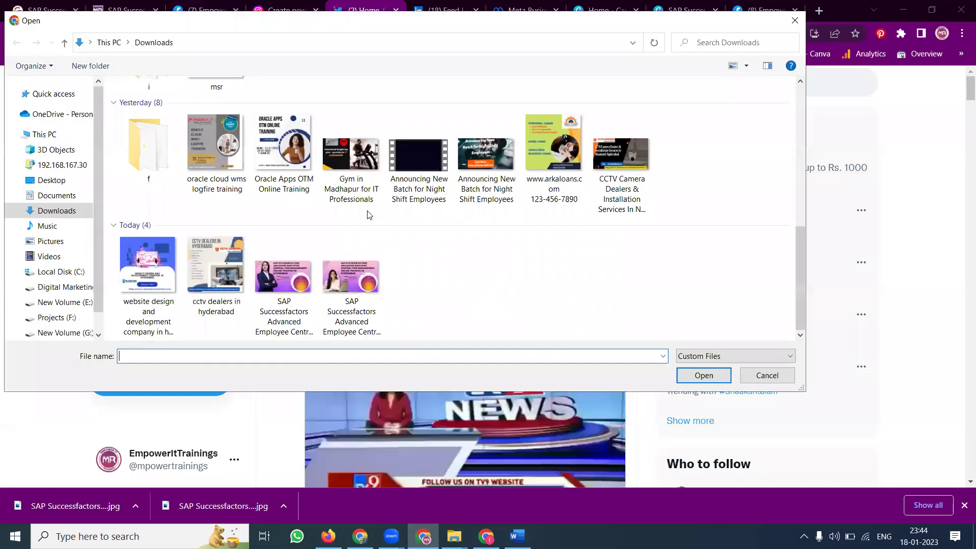
click(354, 284)
double_click(354, 284)
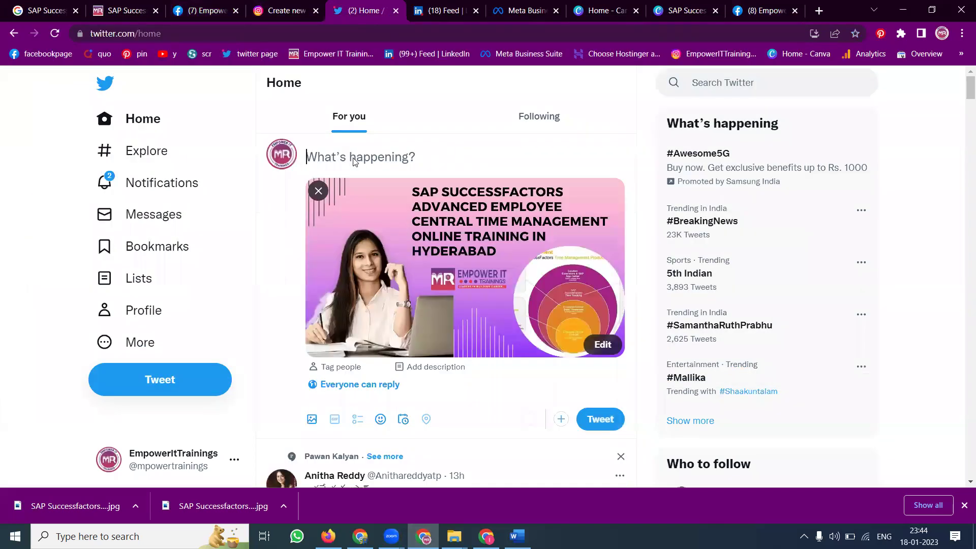
key(ctrl+v)
Step: Delete the Empower IT Trainings and course description paragraphs from the tweet
double_click(377, 224)
triple_click(376, 226)
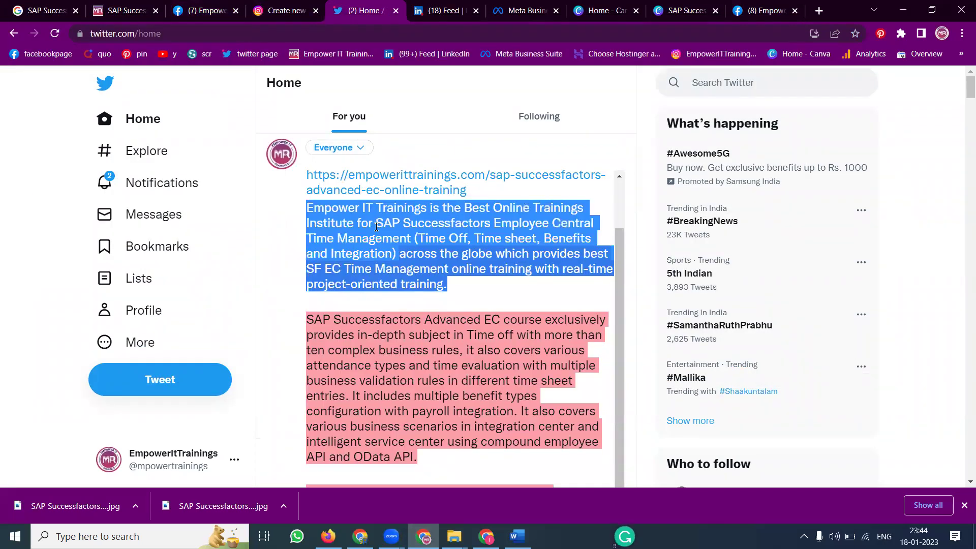
key(BackSpace)
double_click(396, 296)
triple_click(396, 296)
key(BackSpace)
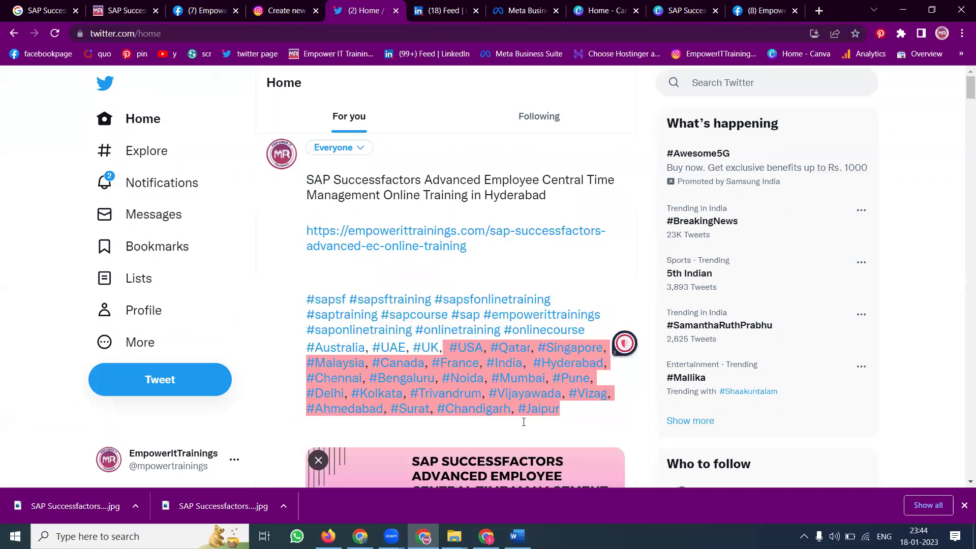
Step: Replace the country and city hashtags with #hyderabad and post the tweet
drag(565, 418, 322, 345)
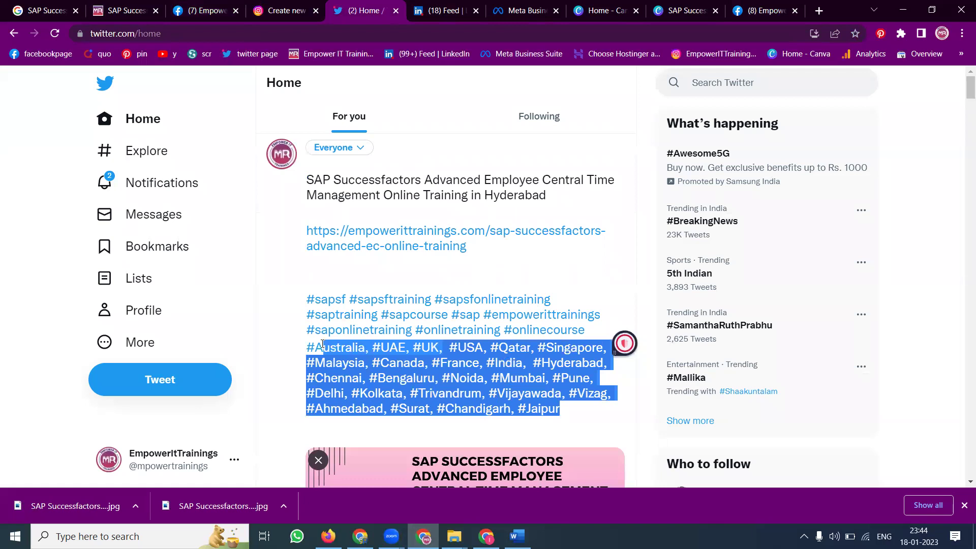
key(BackSpace)
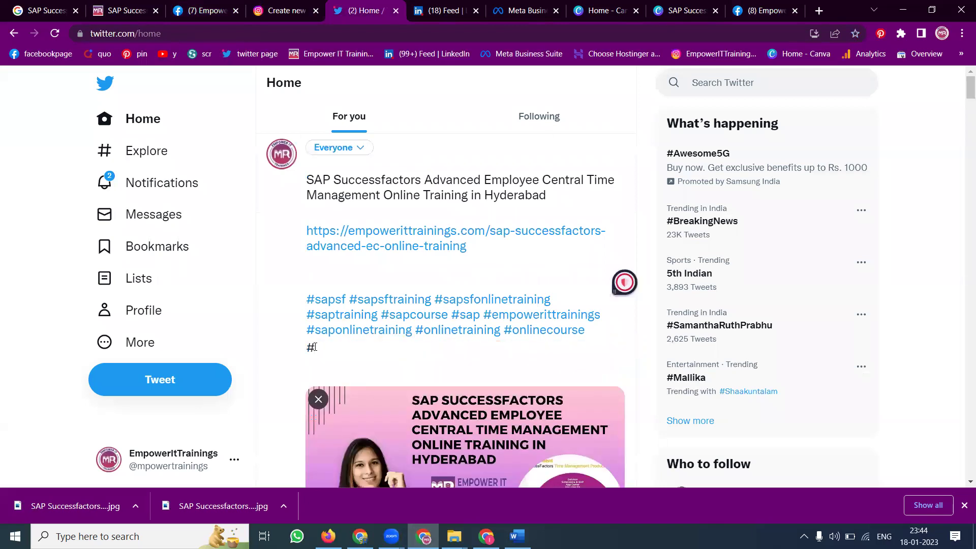
text(hyderabad)
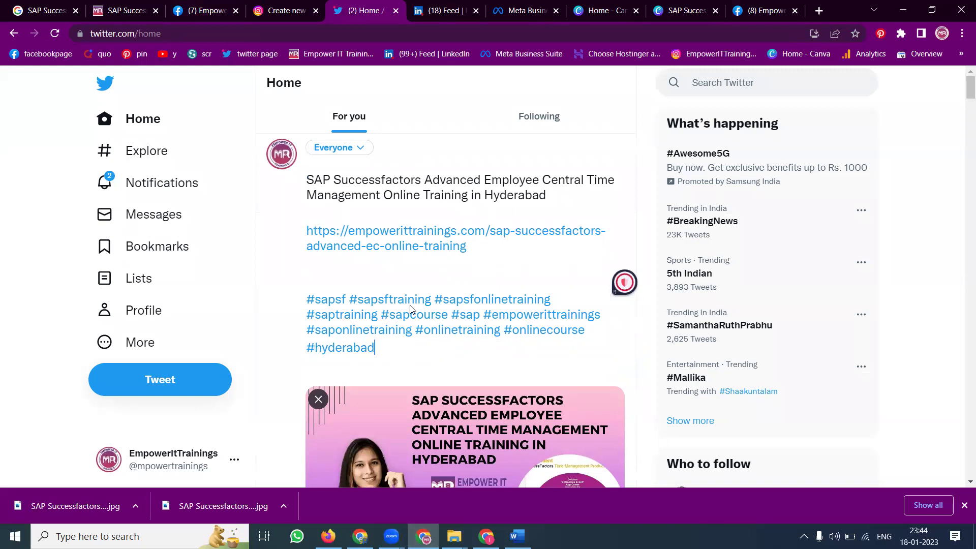
scroll(315, 350, down, 4)
scroll(592, 438, up, 4)
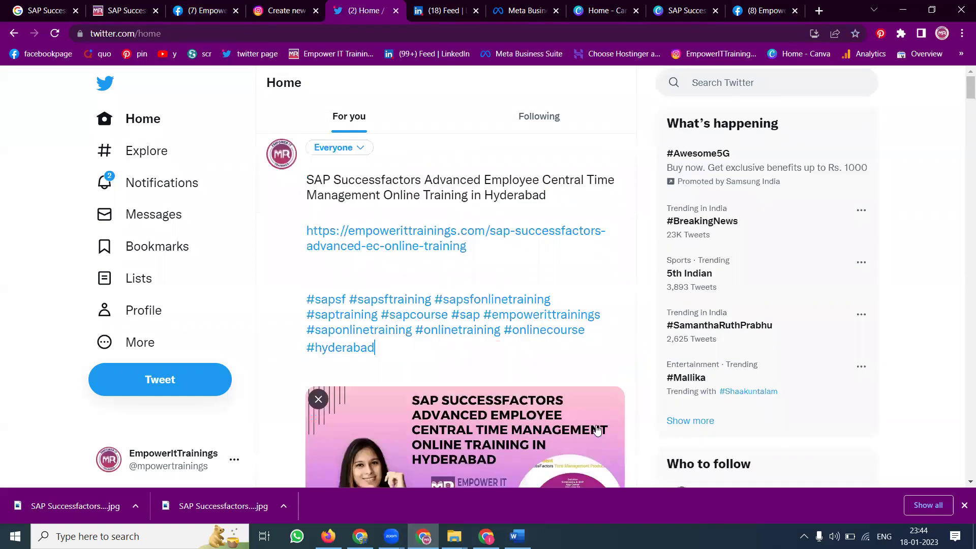
scroll(609, 394, down, 5)
click(600, 370)
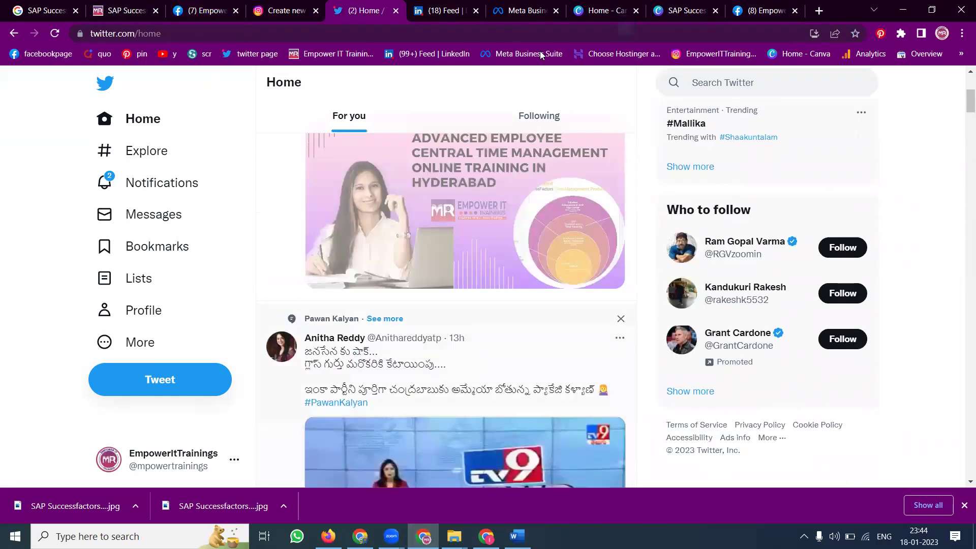
Step: Start a LinkedIn post as Empower IT Online Trainings and paste the prepared SAP training text
click(442, 10)
click(432, 133)
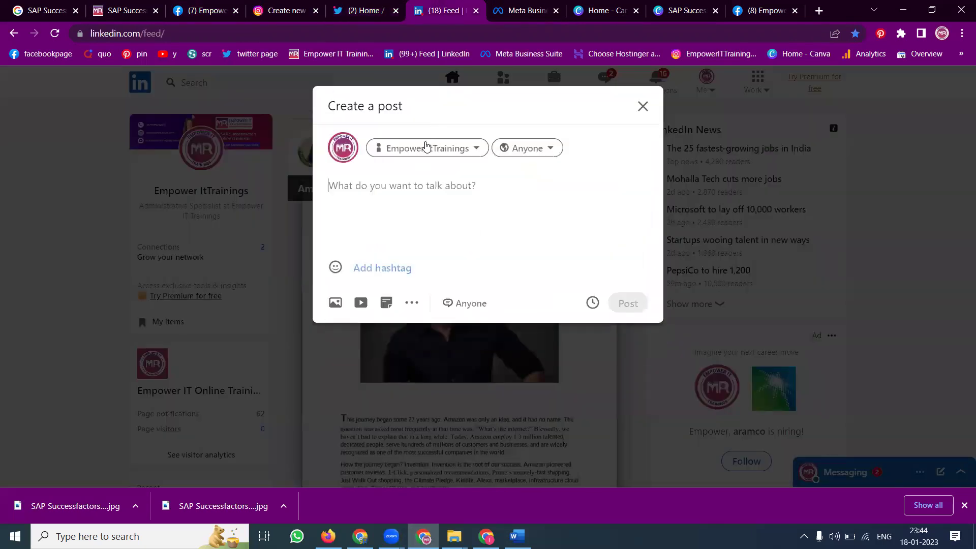
click(424, 151)
click(425, 197)
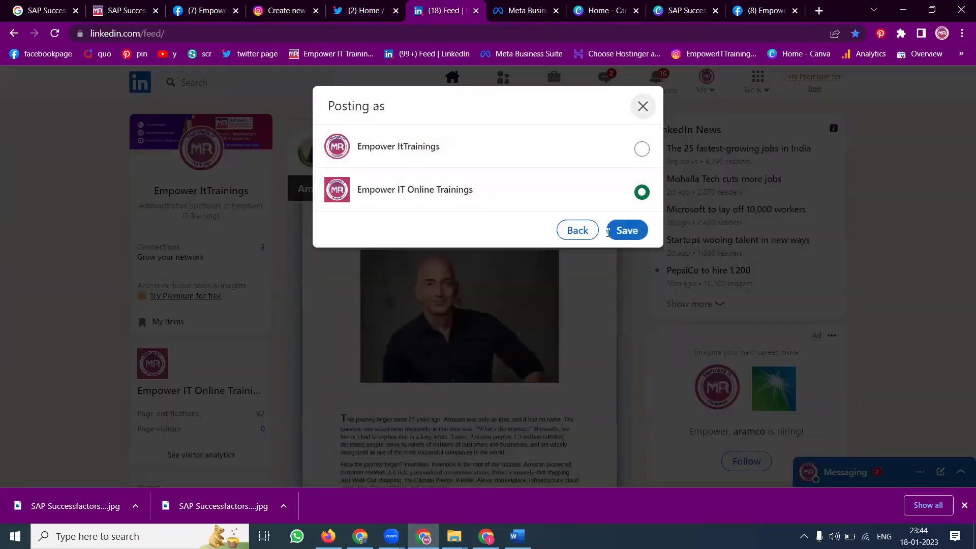
click(626, 232)
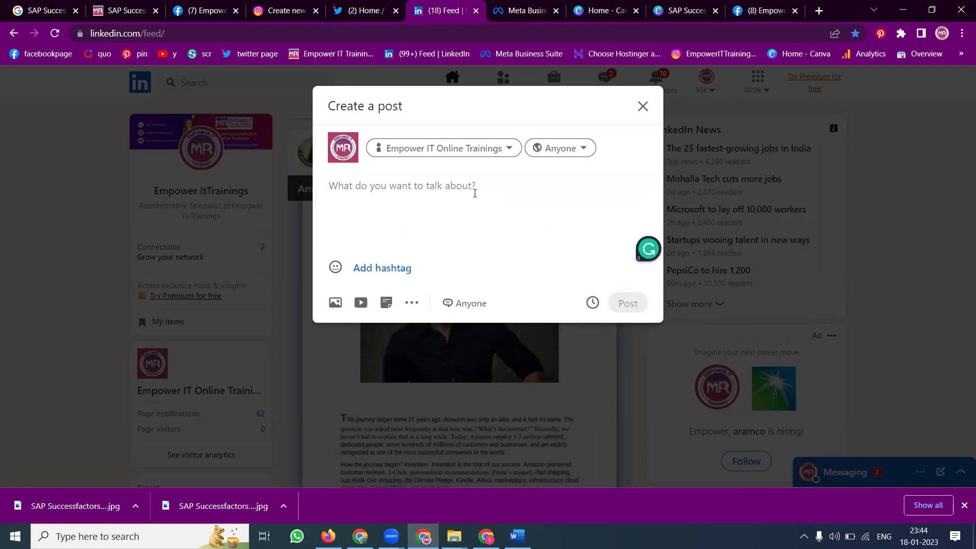
key(ctrl+v)
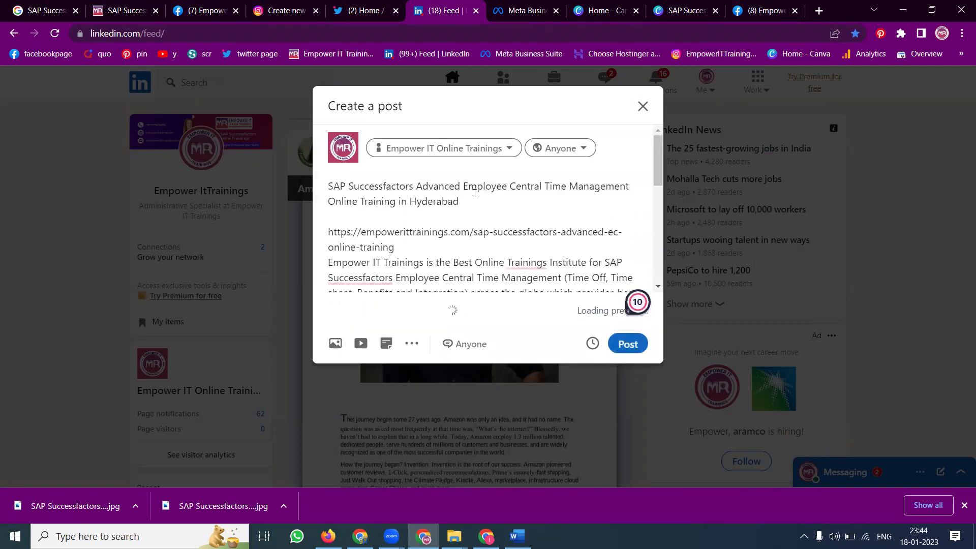
scroll(467, 185, down, 6)
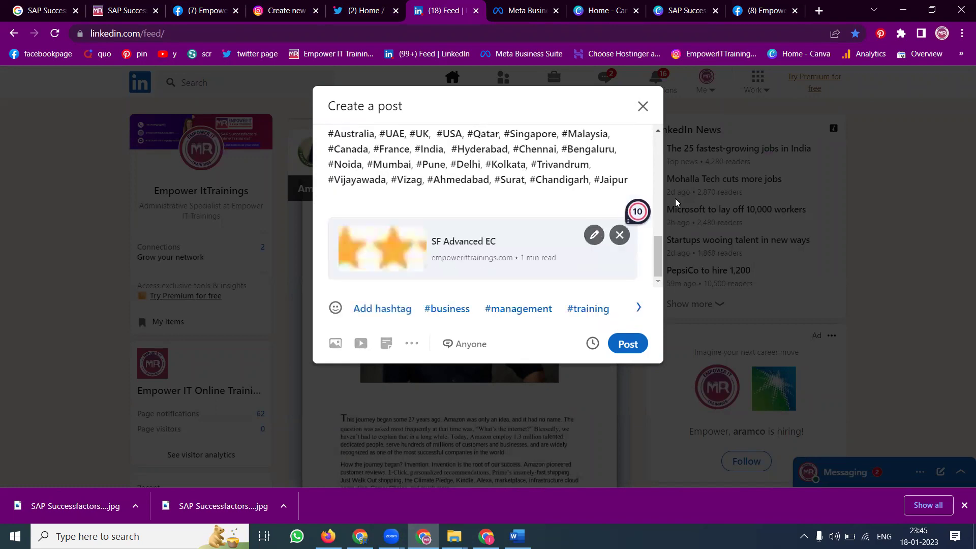
Step: Swap the link preview image for the SAP Successfactors training image and publish the post
click(593, 235)
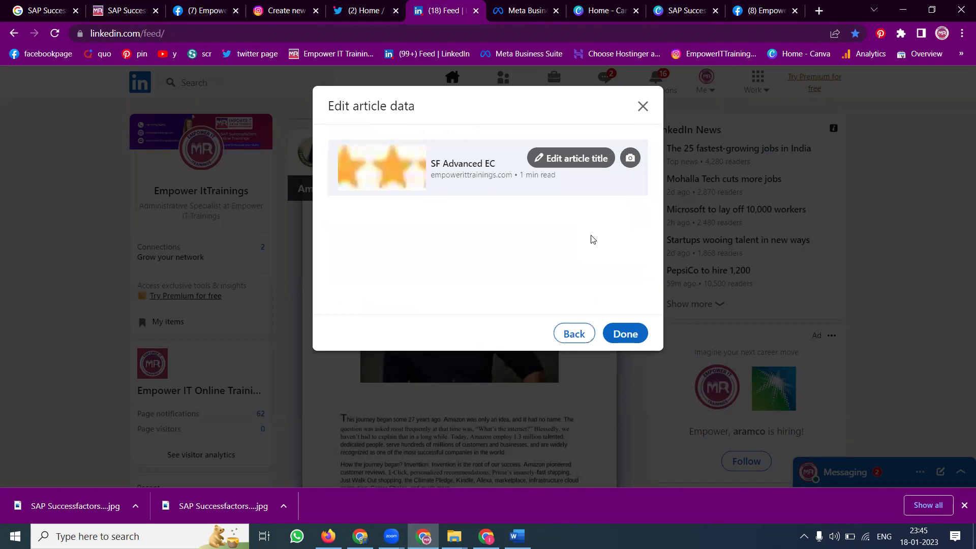
click(630, 159)
scroll(395, 254, down, 5)
click(343, 282)
double_click(342, 280)
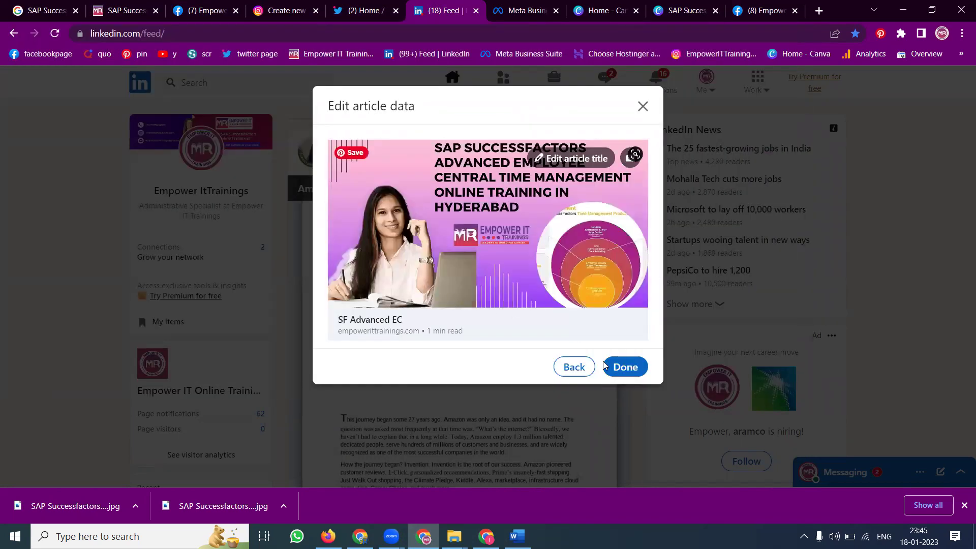
click(618, 370)
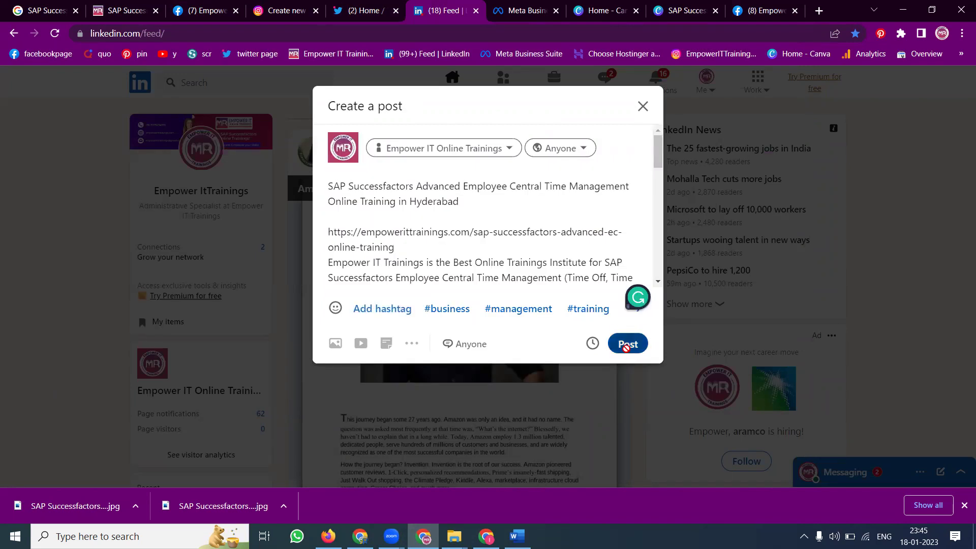
click(626, 346)
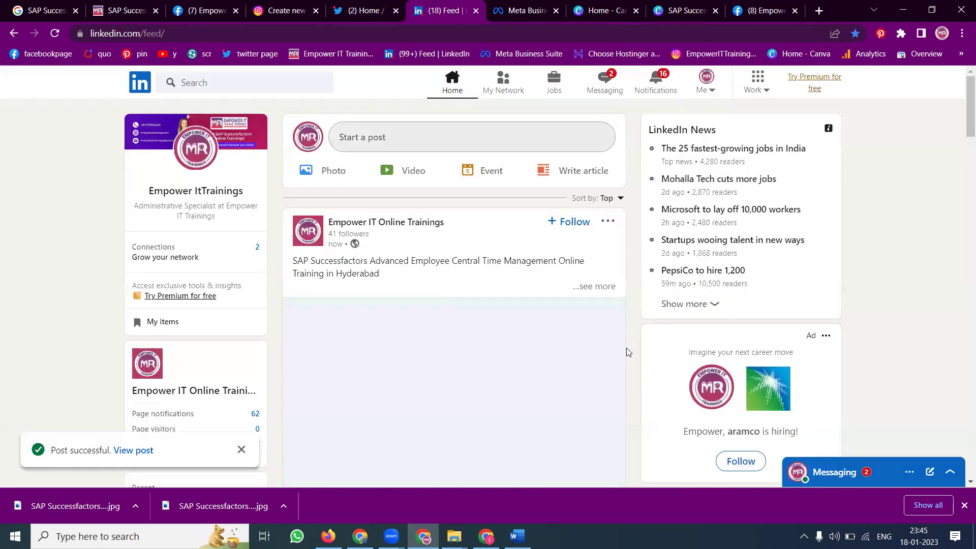
Step: Repost the new LinkedIn post, then post it to the Services and Support from SAP group
scroll(517, 239, down, 6)
click(517, 231)
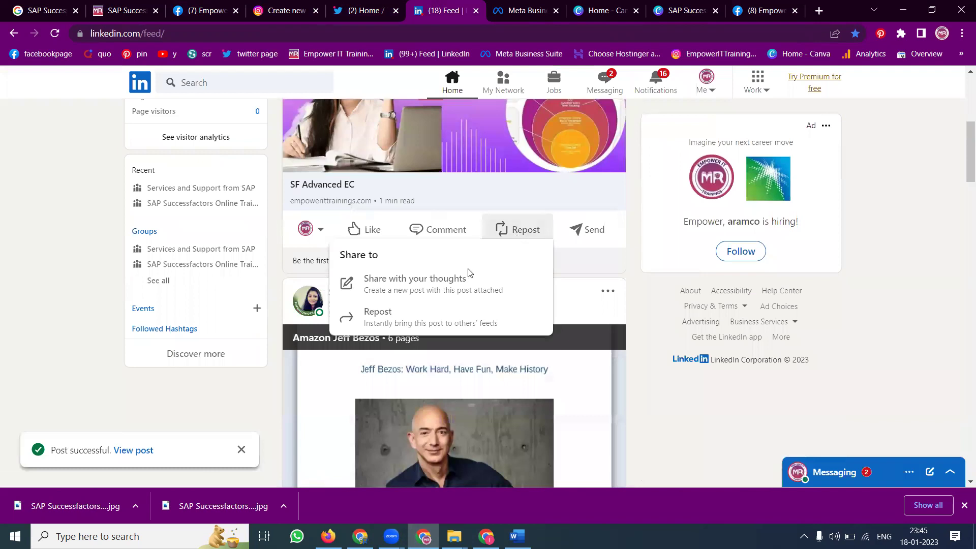
click(415, 278)
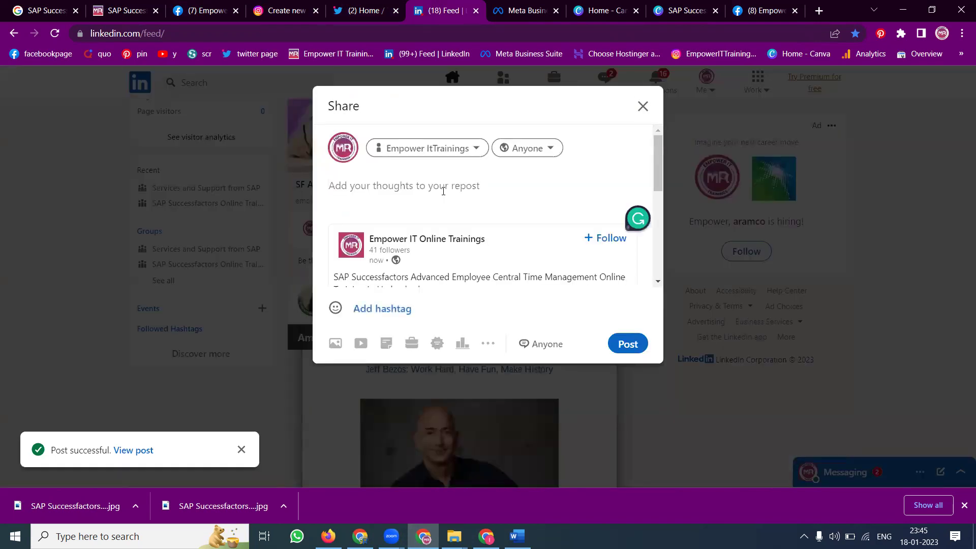
click(628, 343)
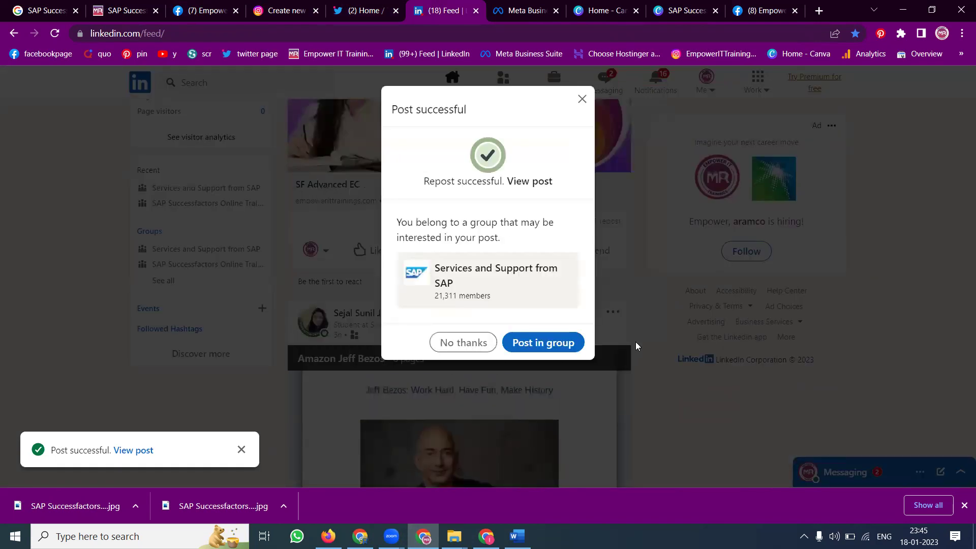
click(553, 346)
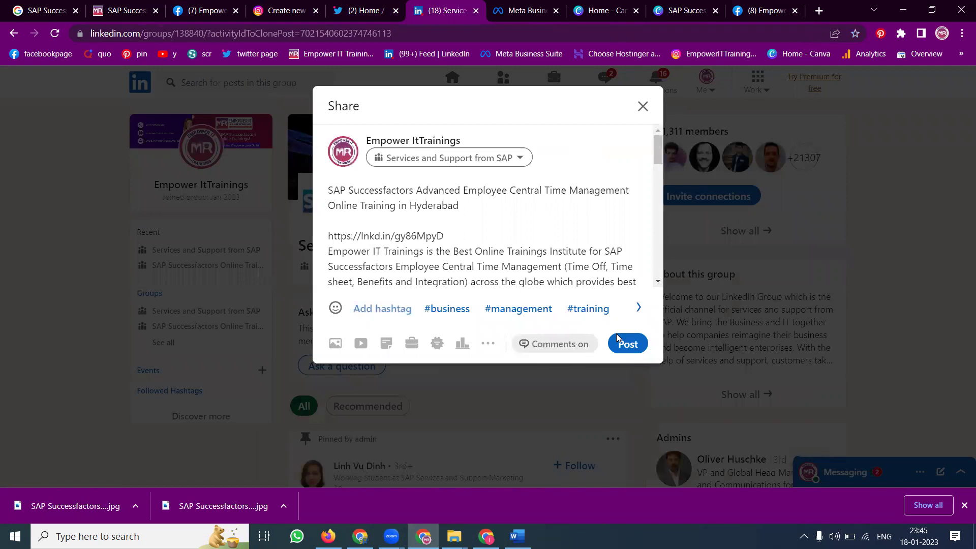
click(627, 342)
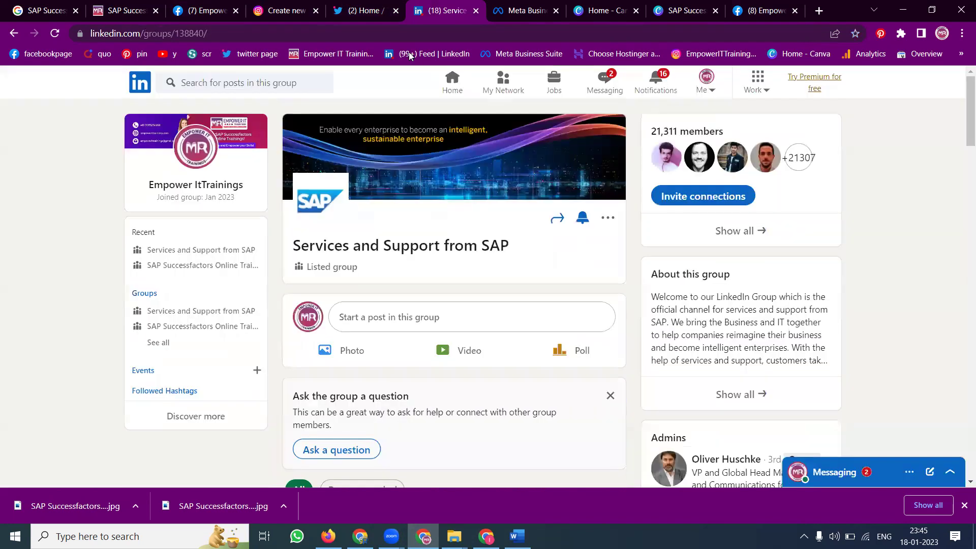
Step: Open the newly shared Instagram training post and choose Share to Facebook from its options
click(360, 11)
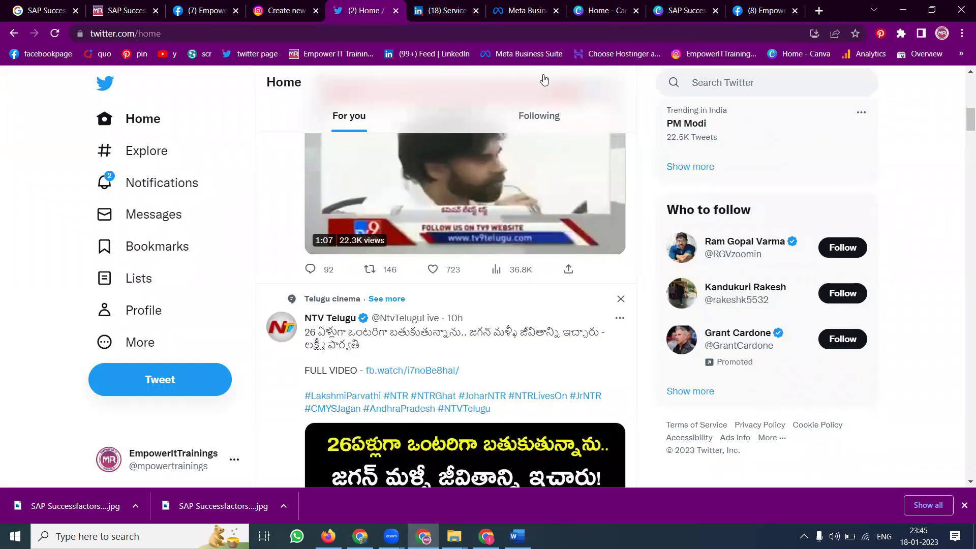
click(285, 10)
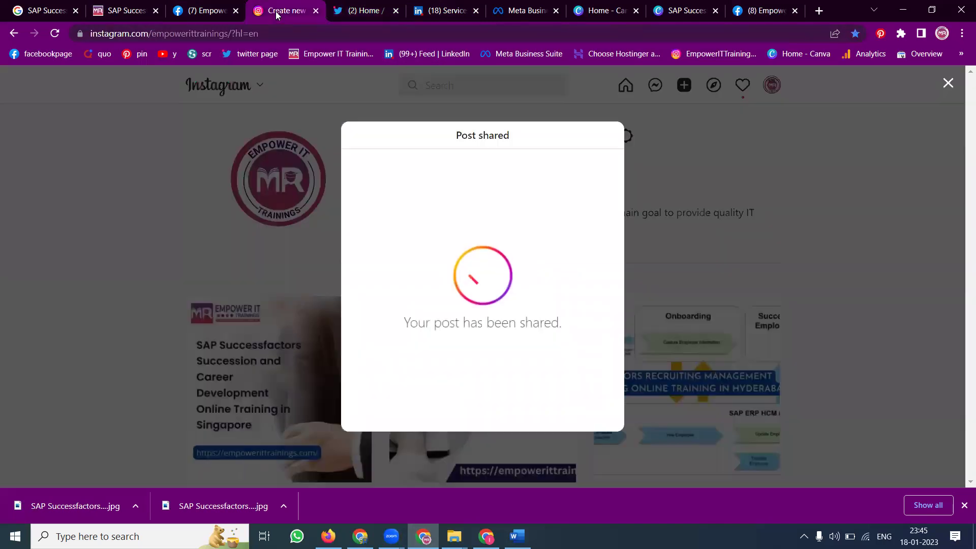
click(266, 254)
click(268, 343)
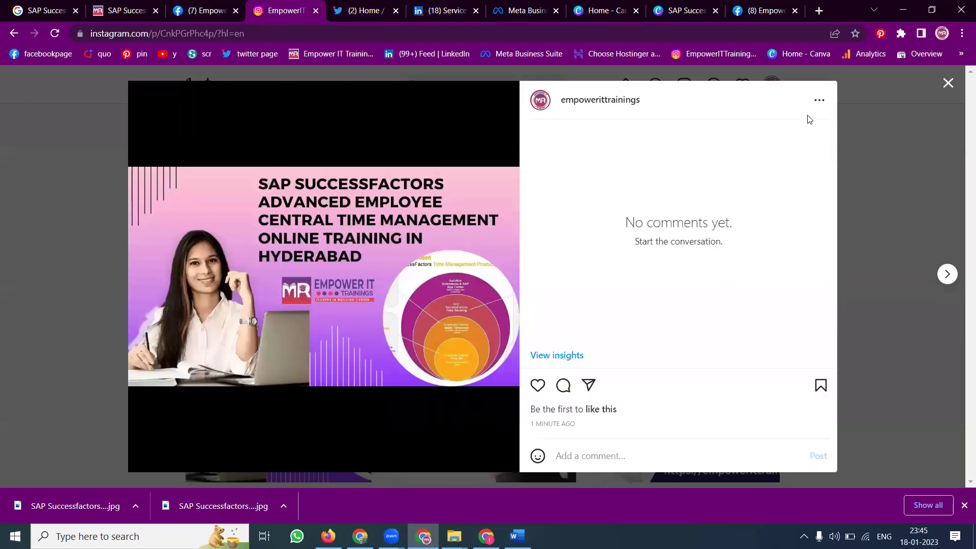
click(819, 100)
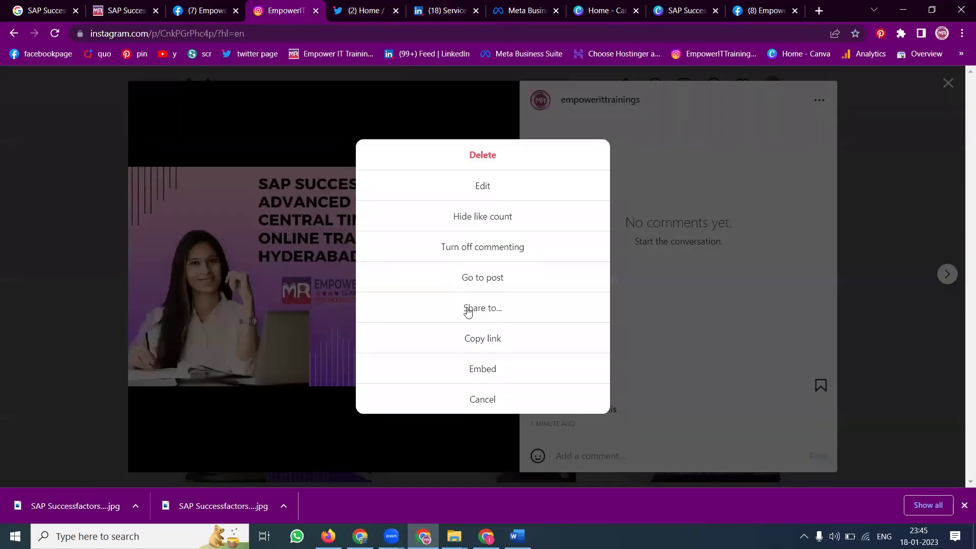
click(468, 310)
click(424, 233)
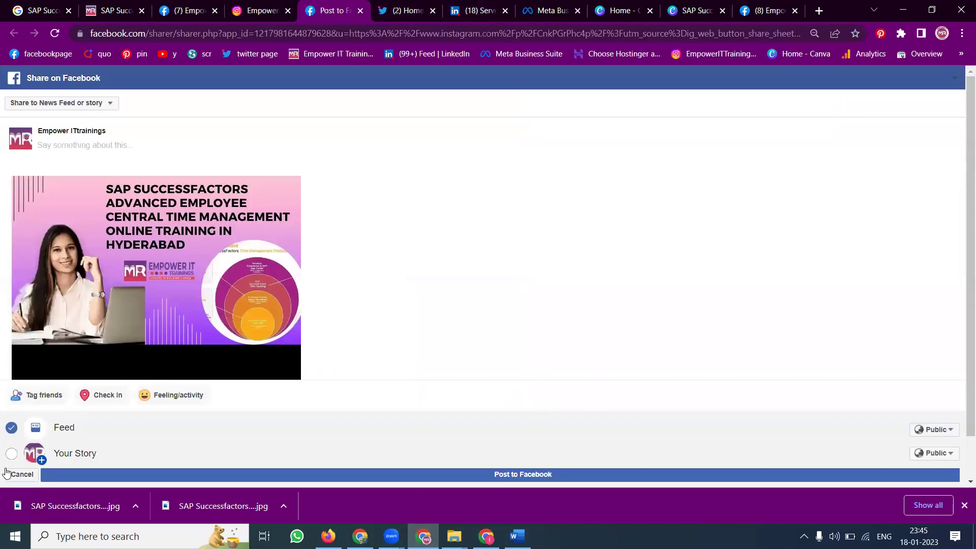
Step: Post the Instagram share to Facebook, close the sharer tab, and open Meta Business Suite's All tools
click(154, 473)
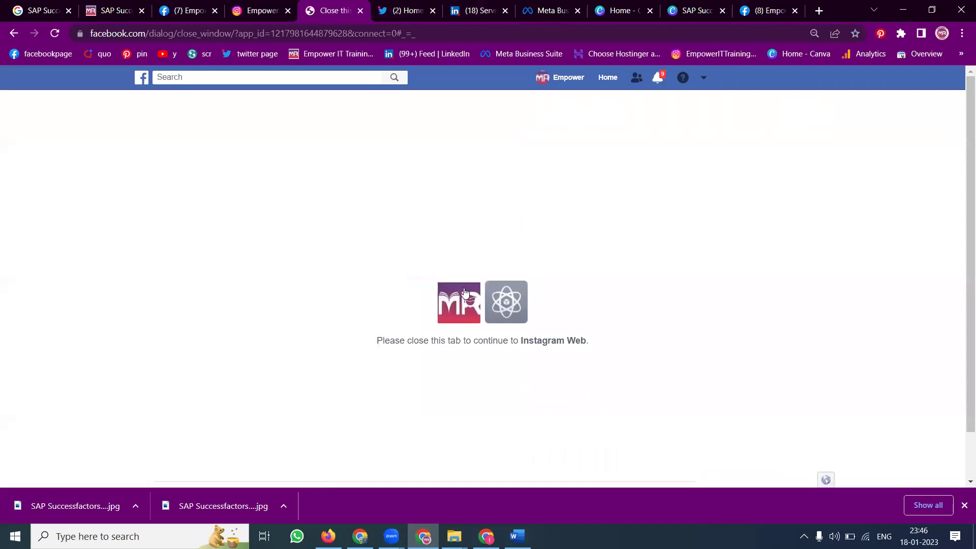
key(ctrl+w)
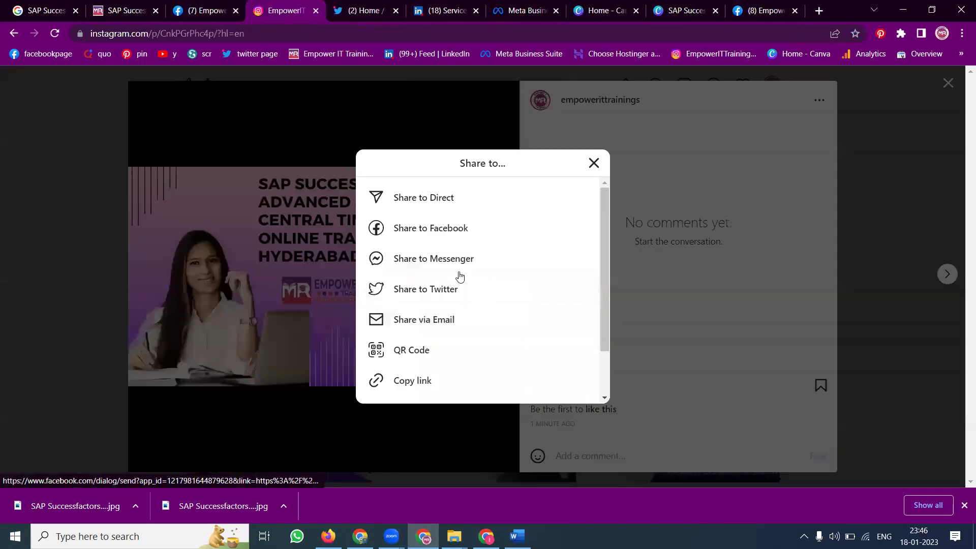
click(510, 12)
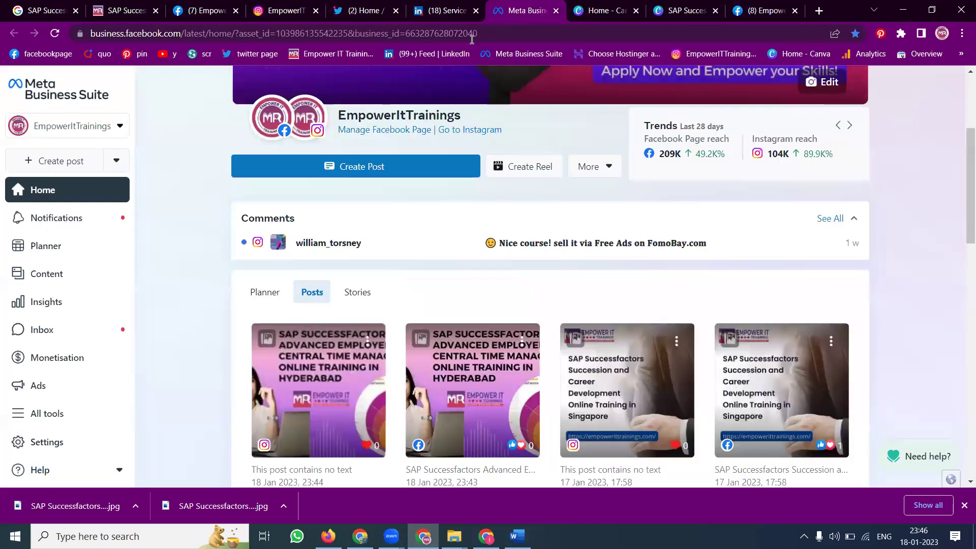
click(42, 416)
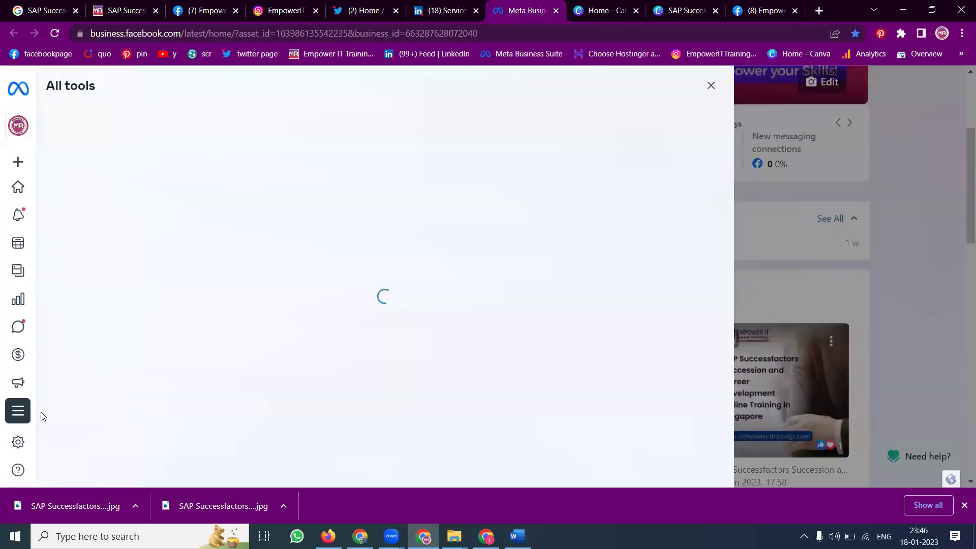
Step: Create a new story using the SAP SuccessFactors training image
click(96, 177)
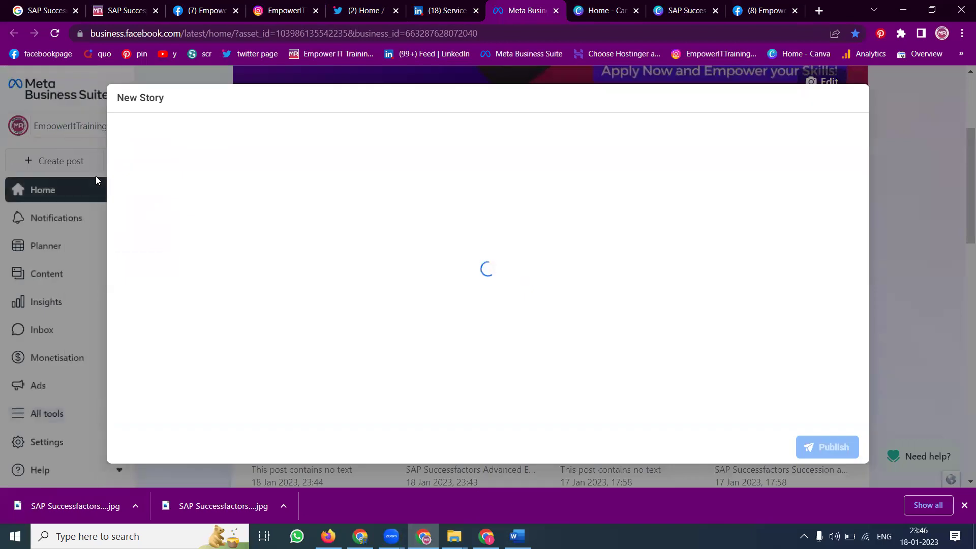
click(235, 356)
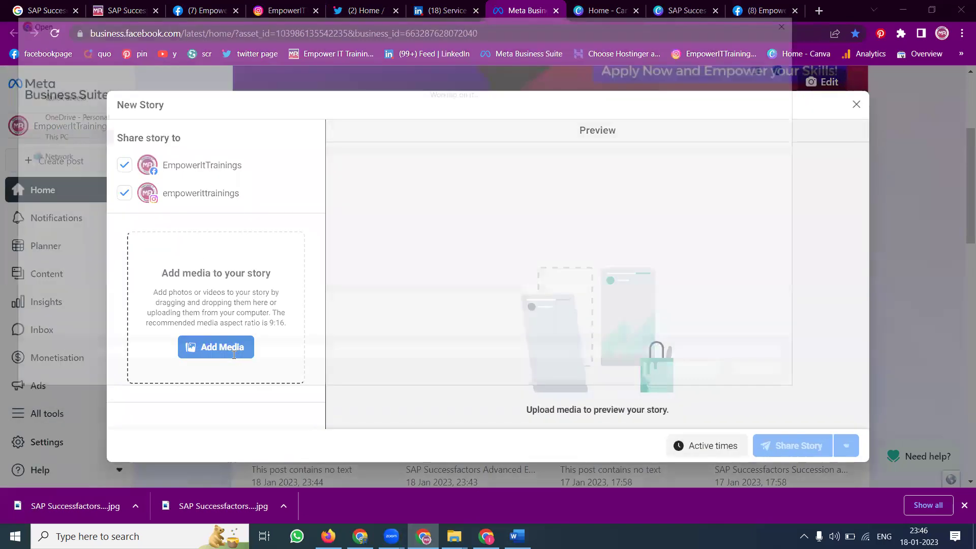
scroll(299, 209, down, 5)
double_click(362, 286)
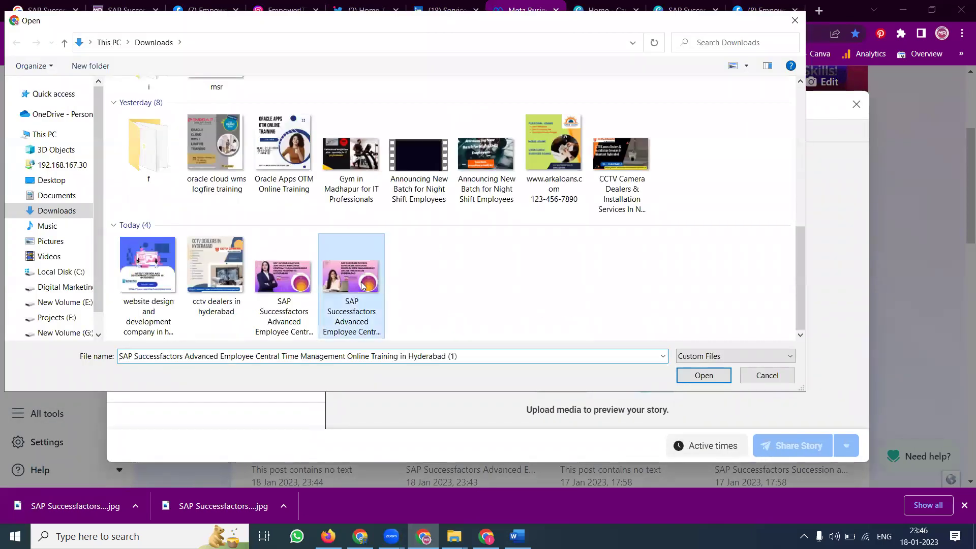
Step: Add the course page URL as the story's swipe-up link and share the story
click(148, 6)
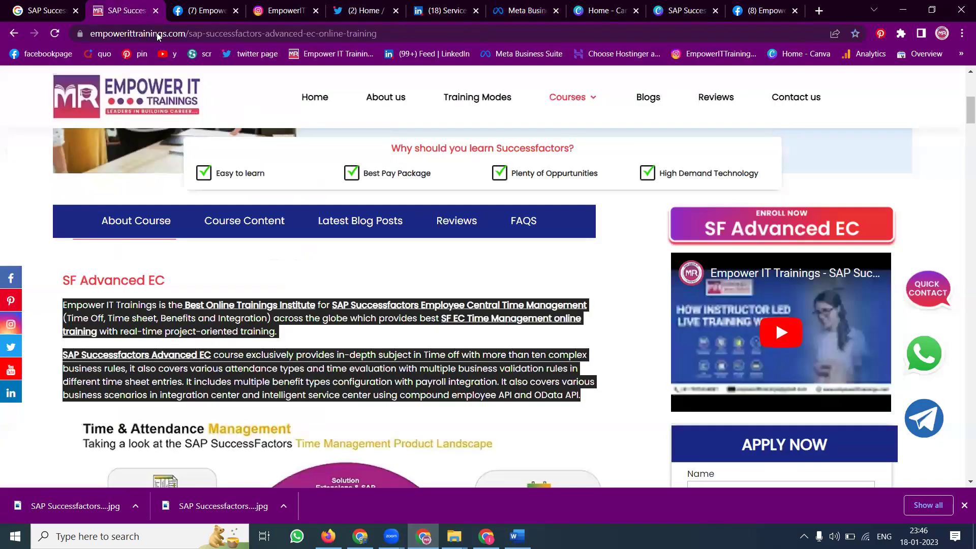
click(158, 34)
key(ctrl+c)
click(508, 10)
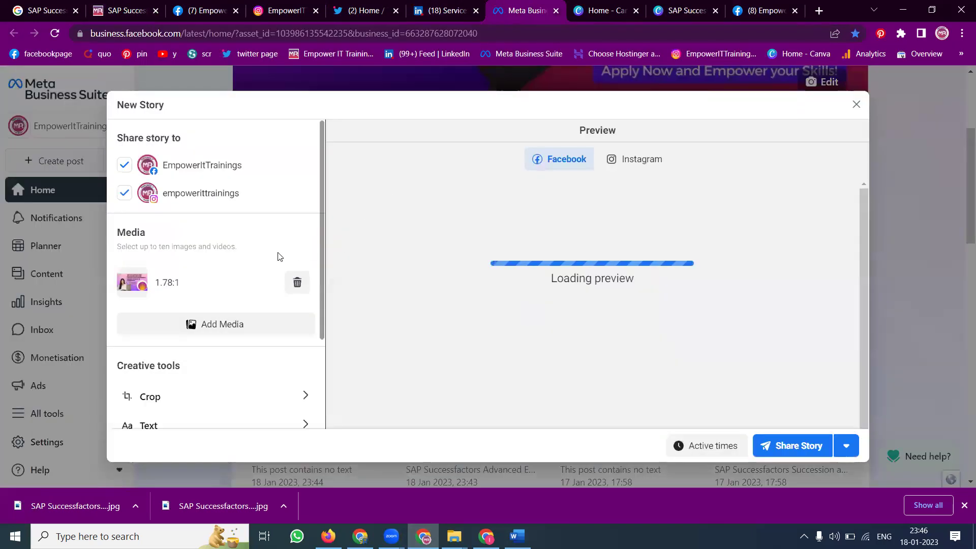
scroll(254, 305, down, 3)
click(194, 416)
click(414, 190)
key(ctrl+v)
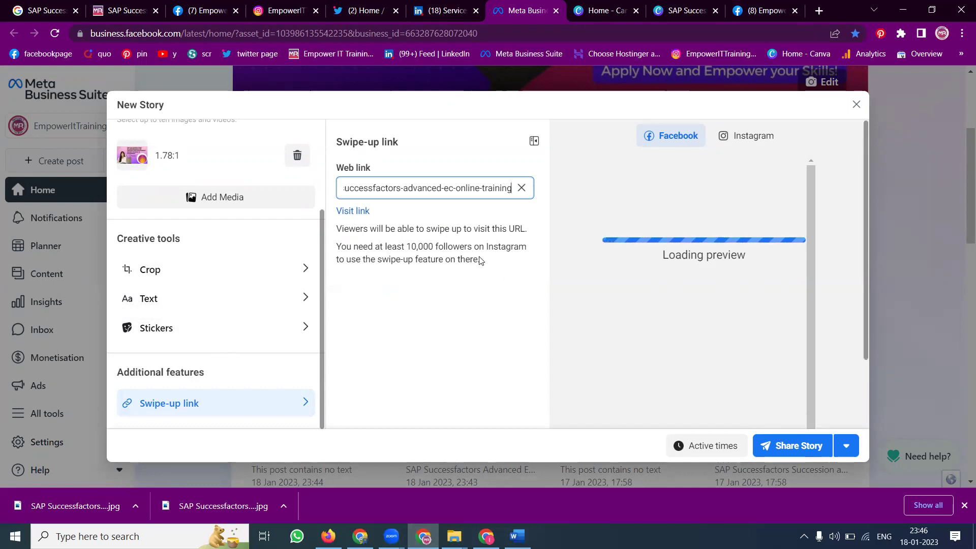
double_click(408, 244)
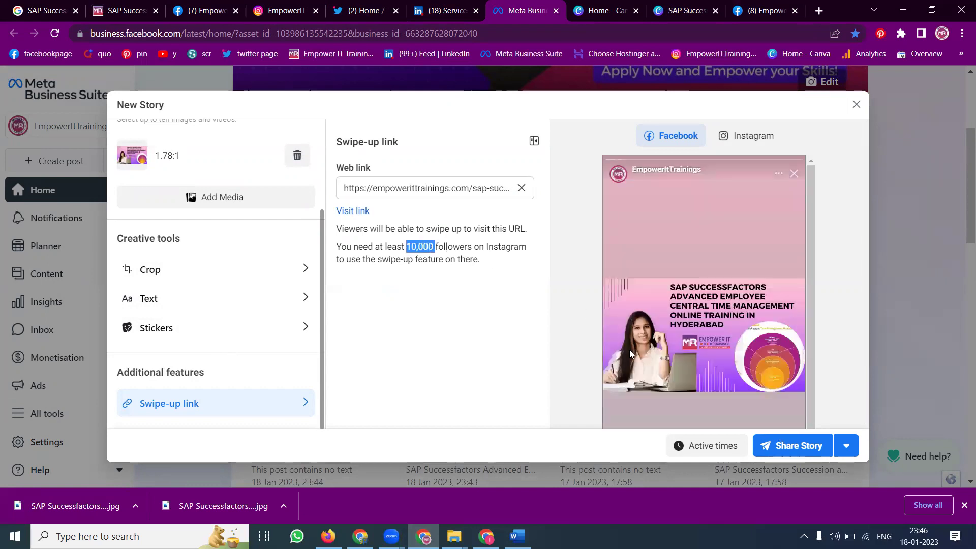
click(775, 439)
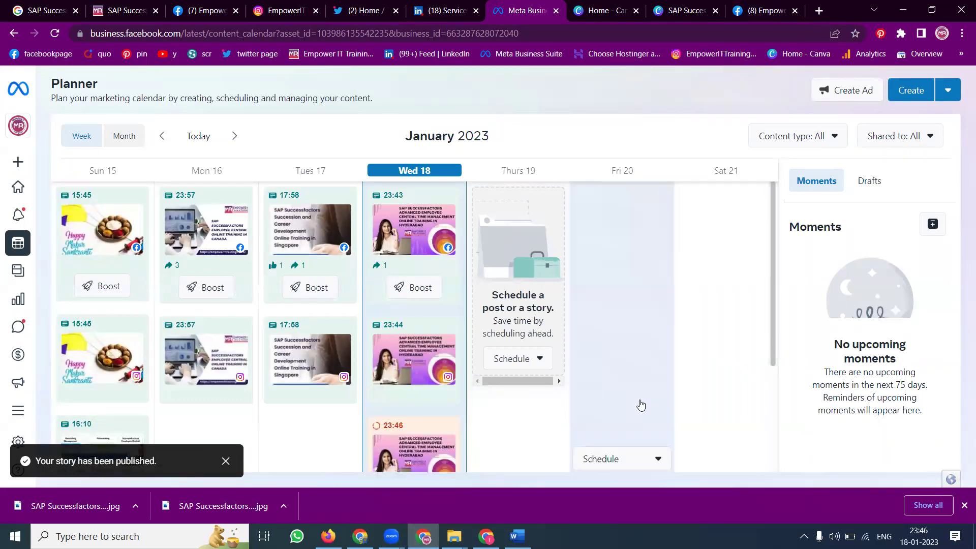
Step: On the Facebook business page, browse the Groups tab to see the linked groups
click(204, 11)
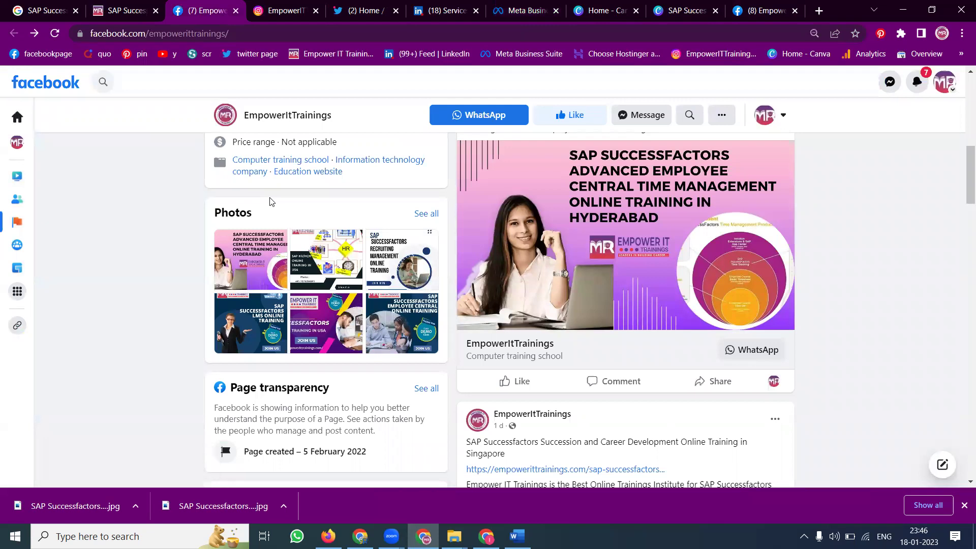
scroll(283, 200, up, 1)
scroll(795, 224, up, 5)
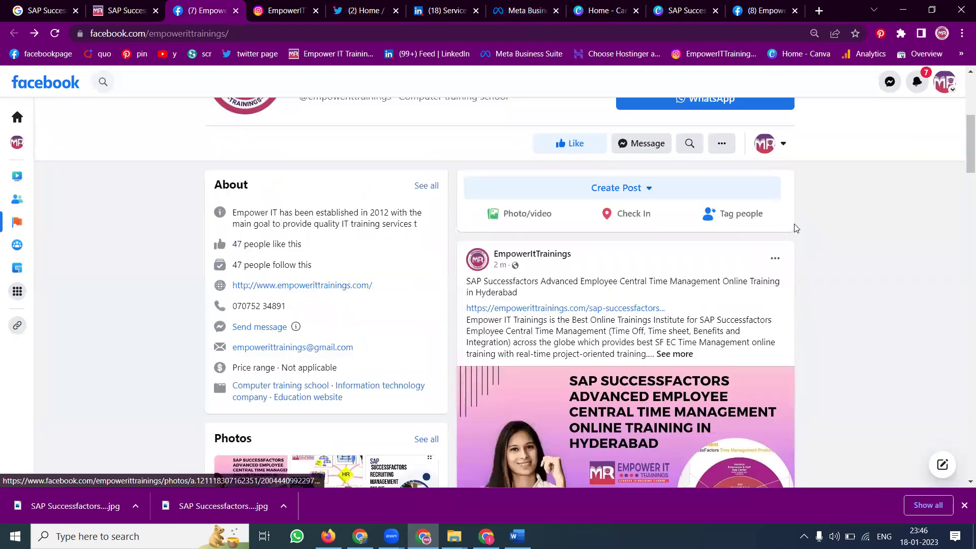
click(273, 237)
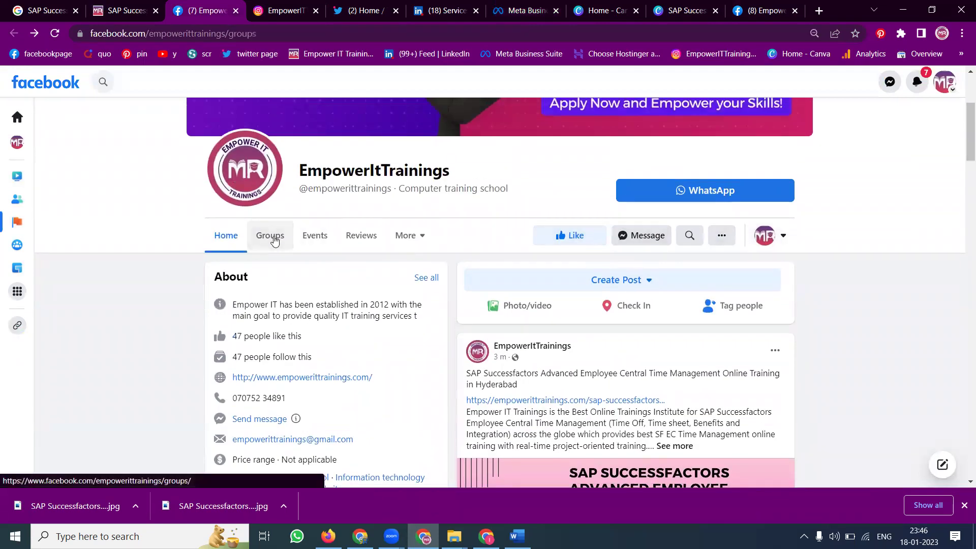
scroll(222, 253, down, 4)
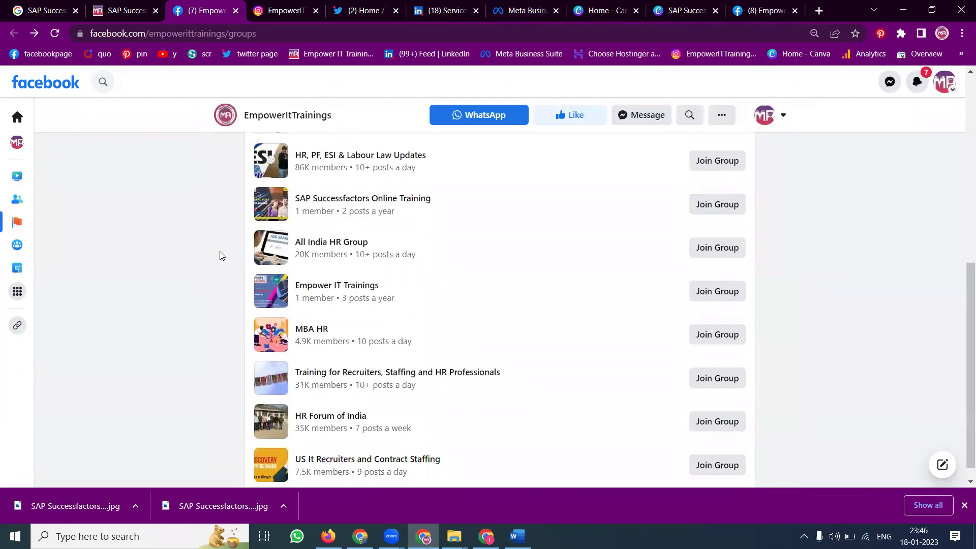
scroll(329, 306, up, 5)
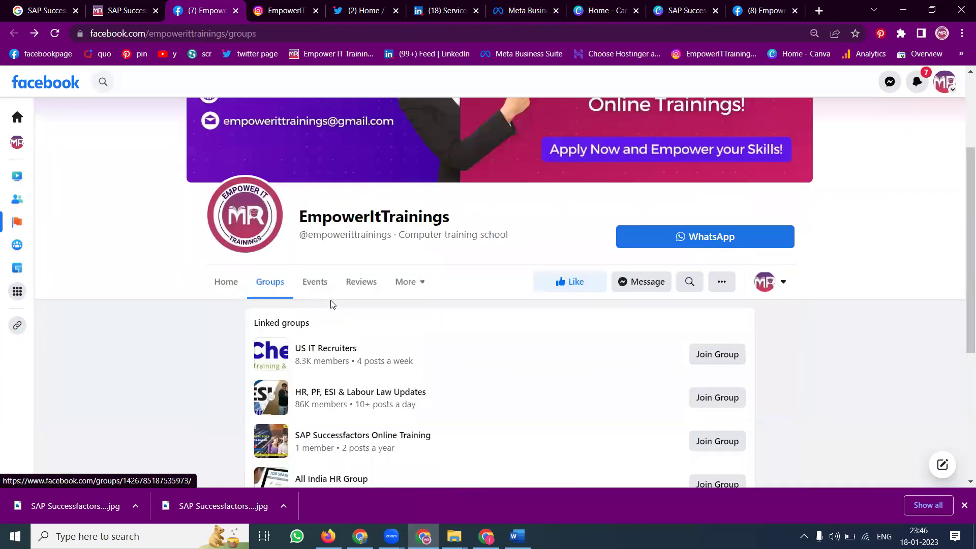
scroll(329, 305, down, 4)
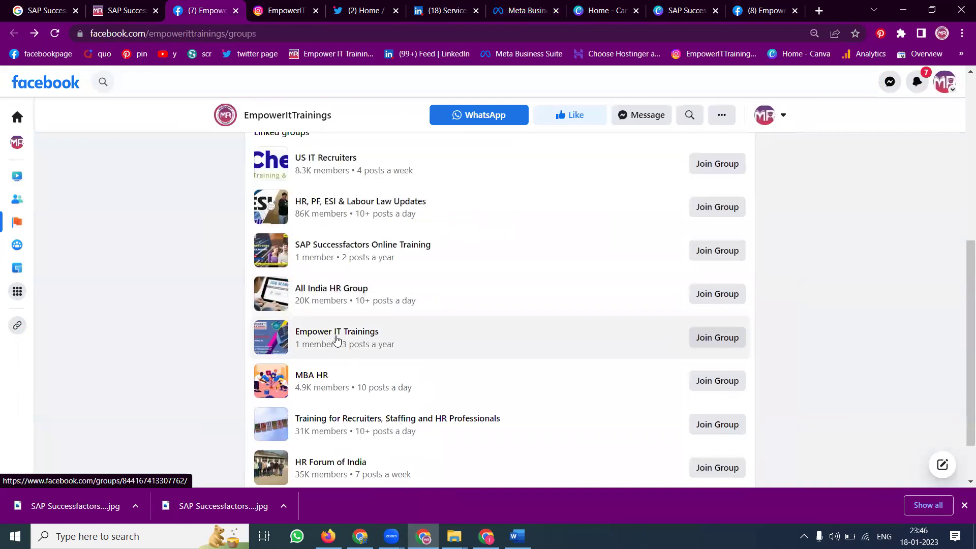
scroll(305, 315, up, 4)
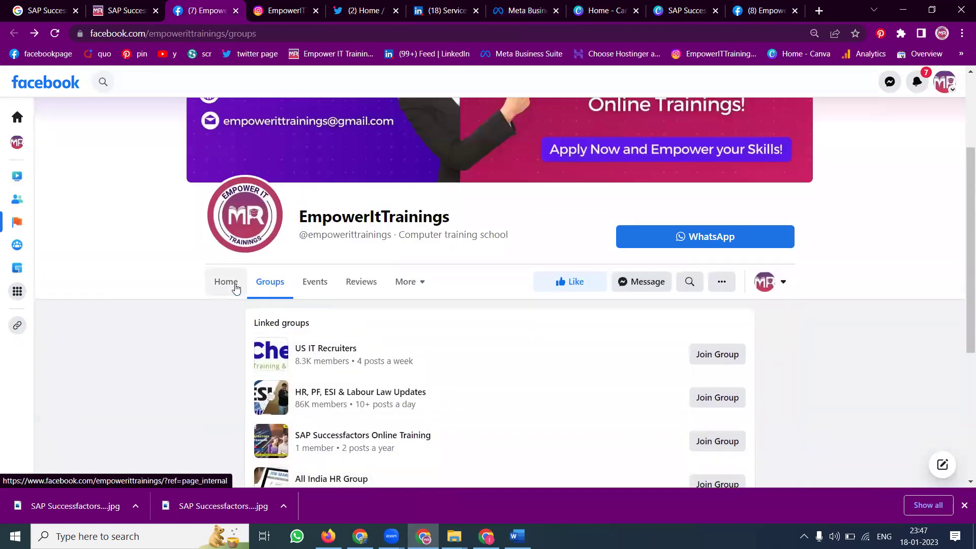
Step: Return to the page's Home timeline and bring up sharing options for the training post
click(235, 287)
scroll(725, 375, down, 6)
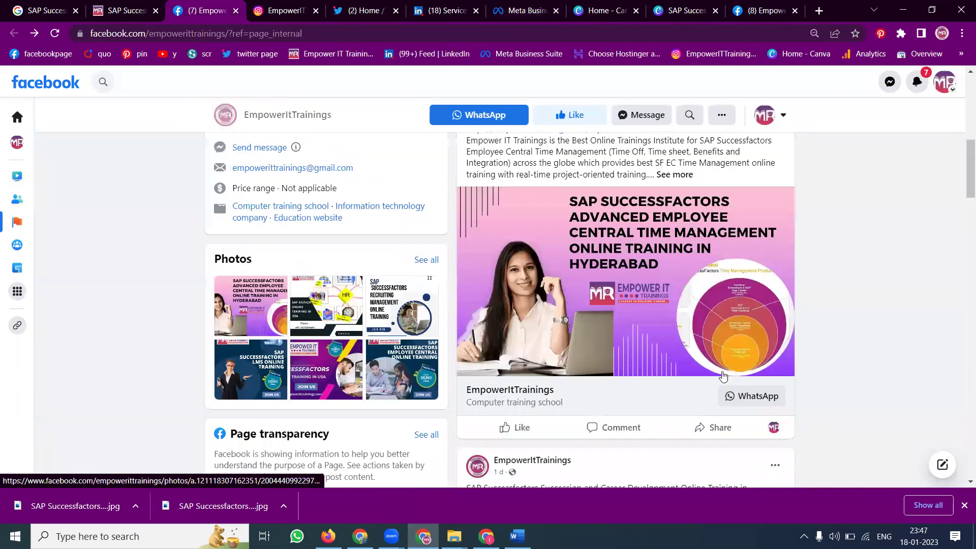
click(721, 425)
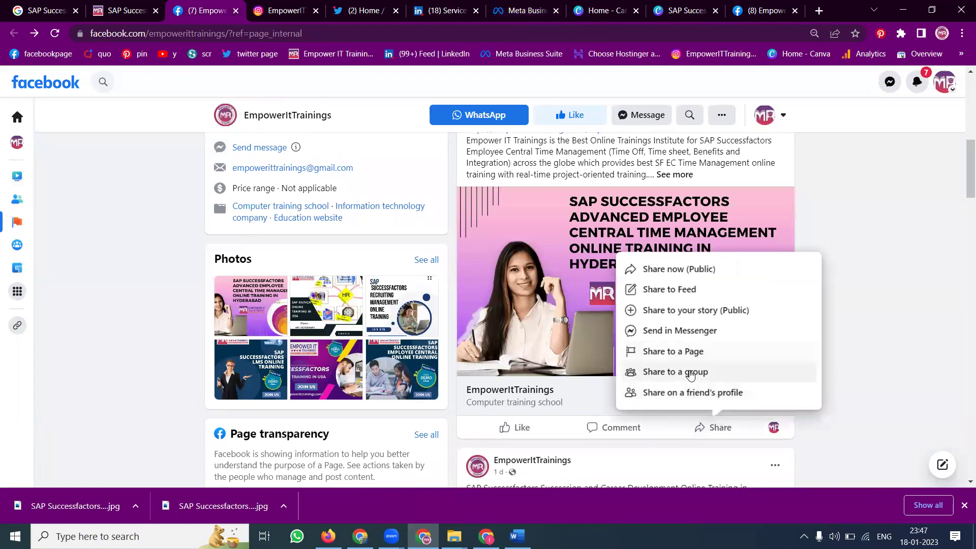
Step: Try sharing the training post to a group, searching the group list for 'em'
click(694, 373)
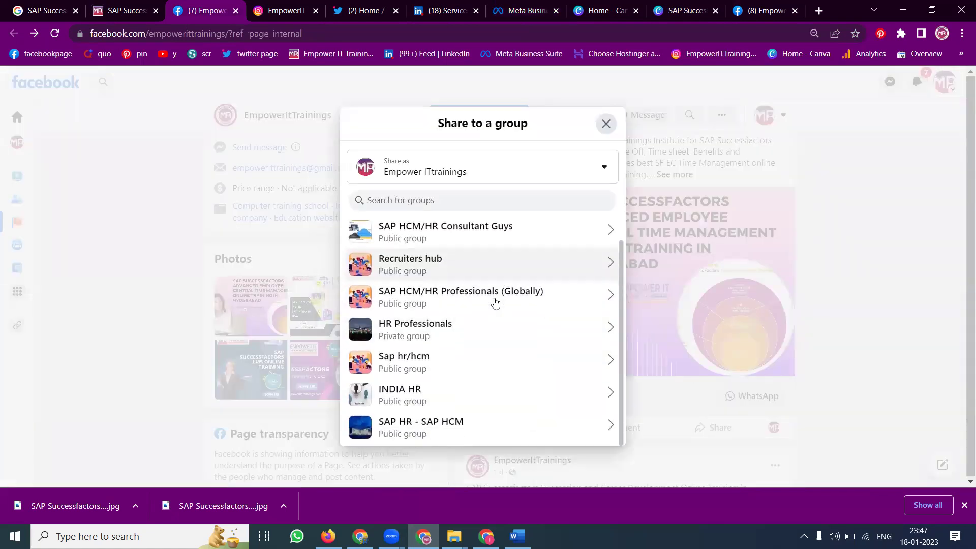
scroll(431, 364, down, 1)
scroll(432, 364, up, 1)
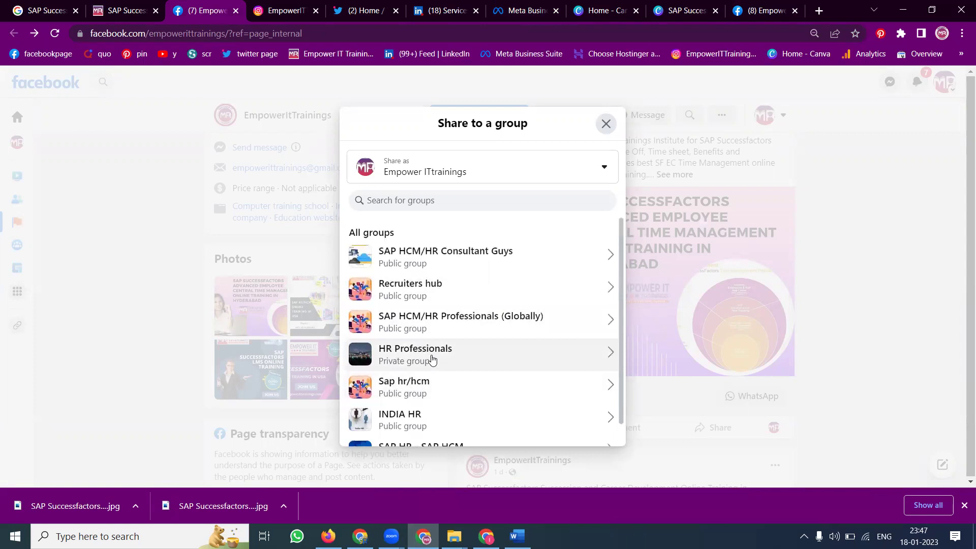
scroll(441, 352, down, 2)
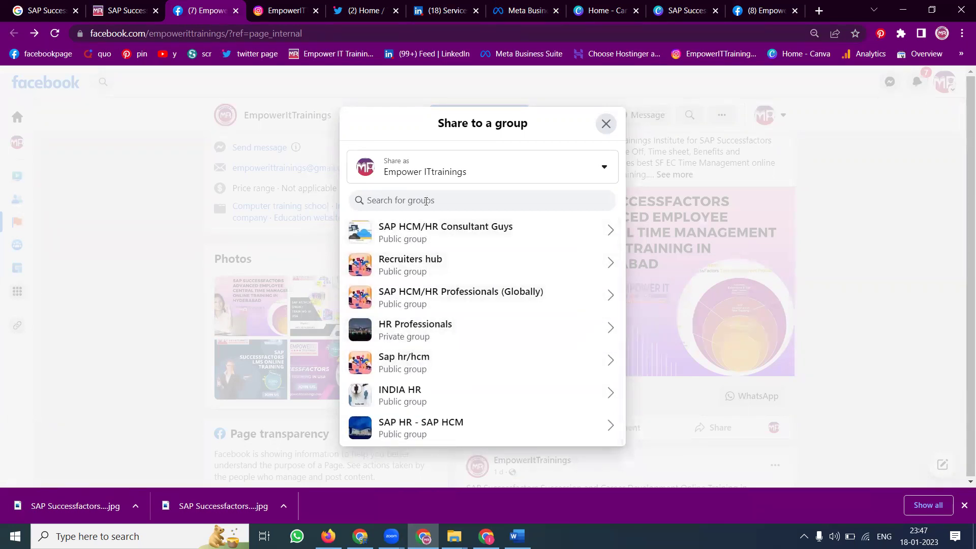
click(426, 200)
text(em)
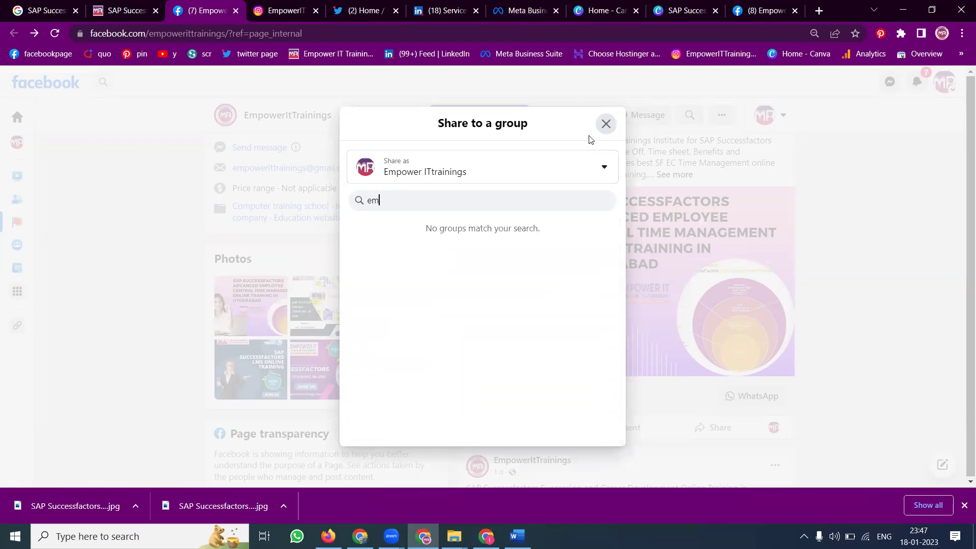
Step: Close the group share window and switch to interacting as the EmpowerItTrainings page
click(605, 124)
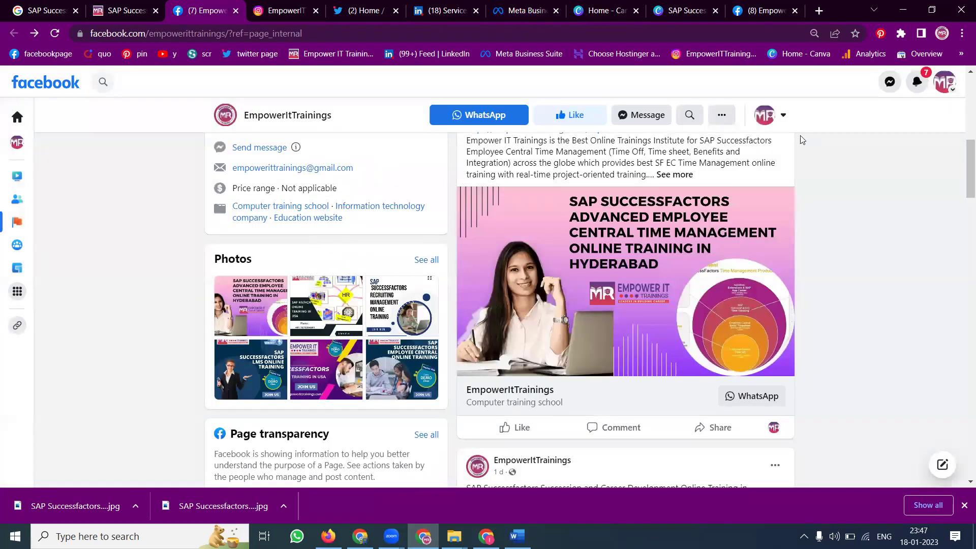
click(768, 114)
click(688, 197)
Step: Share the training post to the EmpowerItTrainings group and paste the course link into the text
scroll(811, 349, down, 3)
click(812, 346)
click(782, 393)
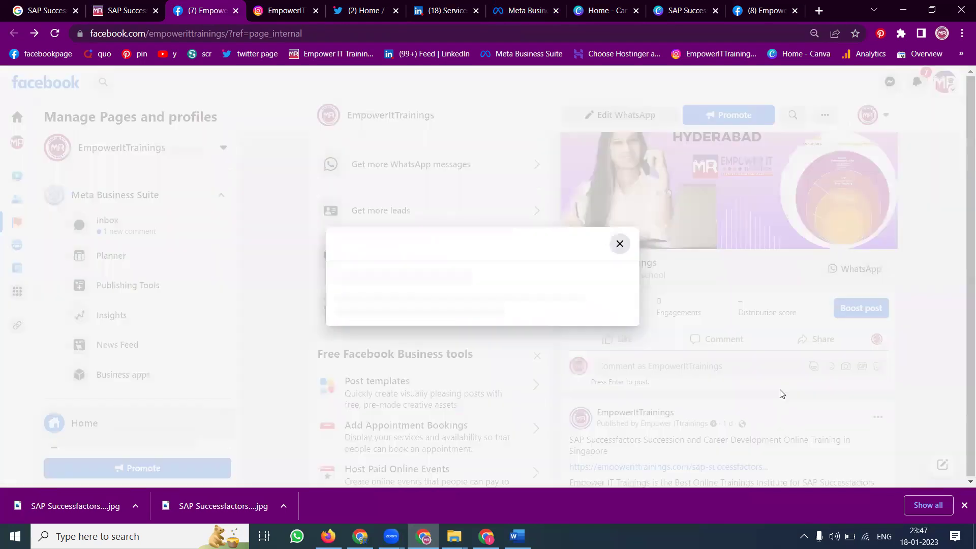
click(436, 292)
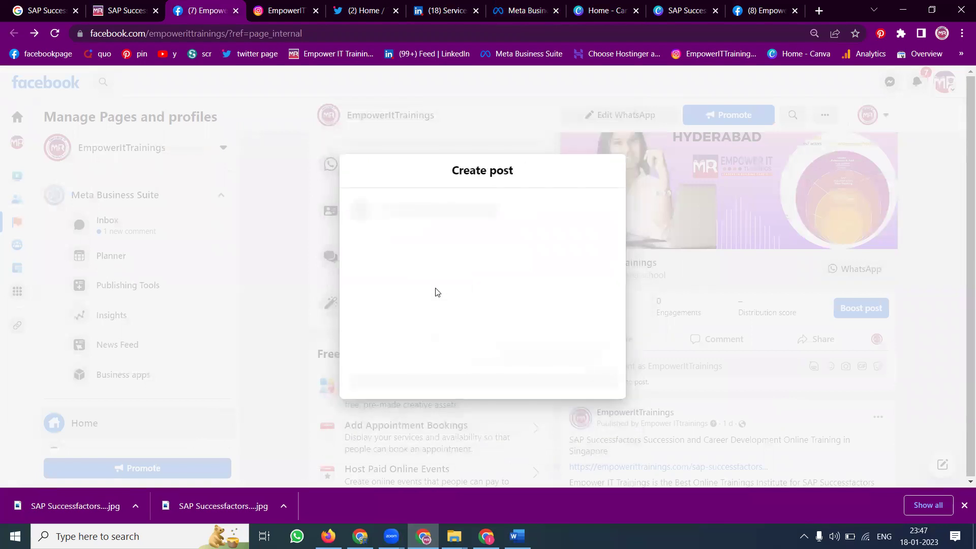
key(ctrl+v)
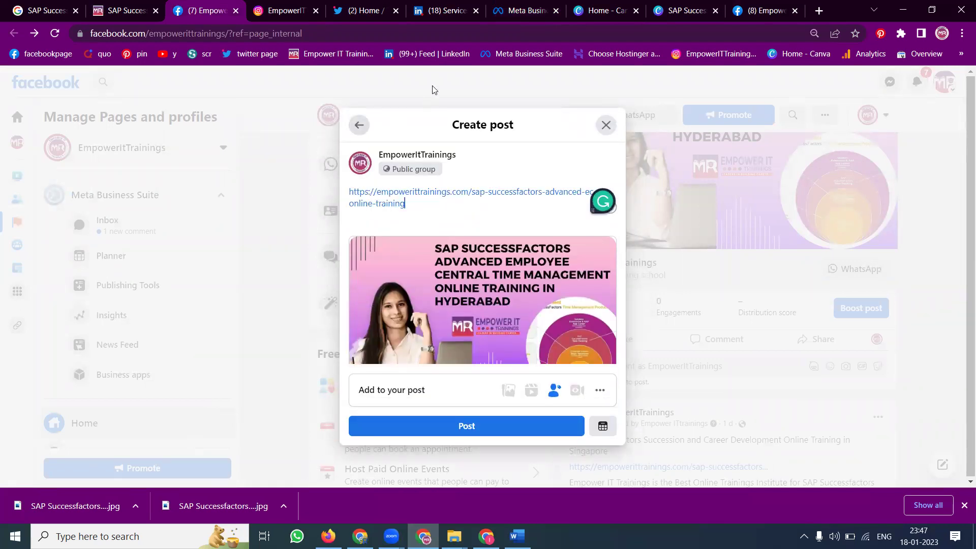
click(761, 10)
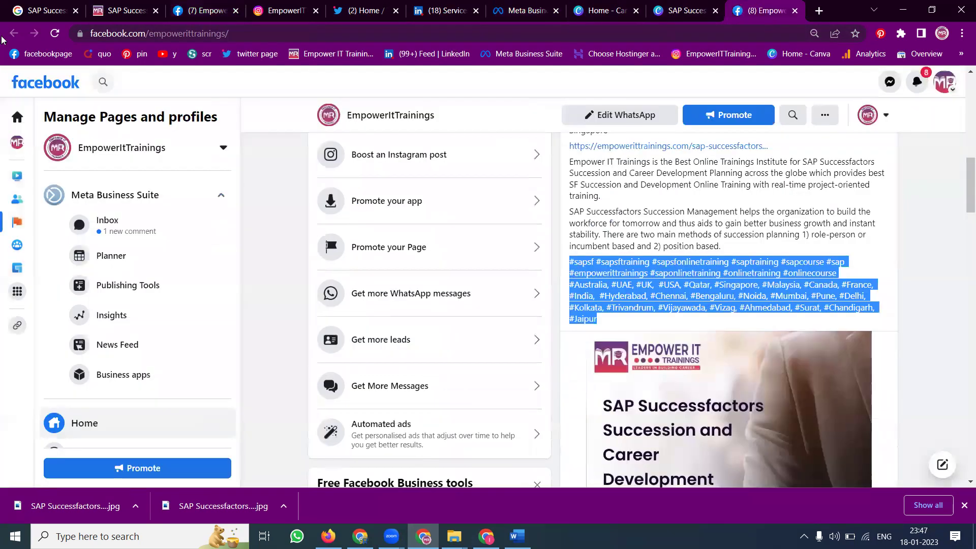
Step: Copy the full text of the page's latest post from its Edit post window without saving changes
click(56, 35)
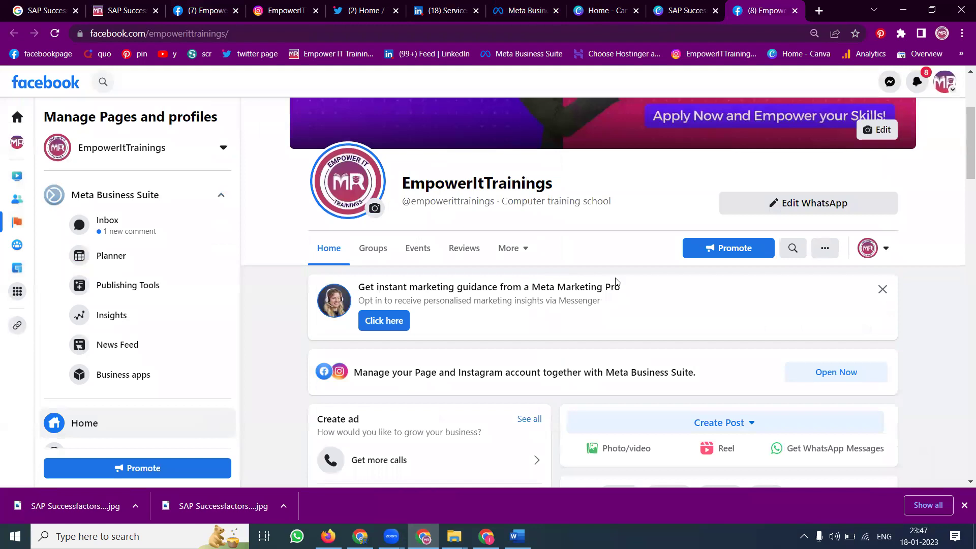
scroll(839, 268, down, 1)
scroll(838, 268, down, 7)
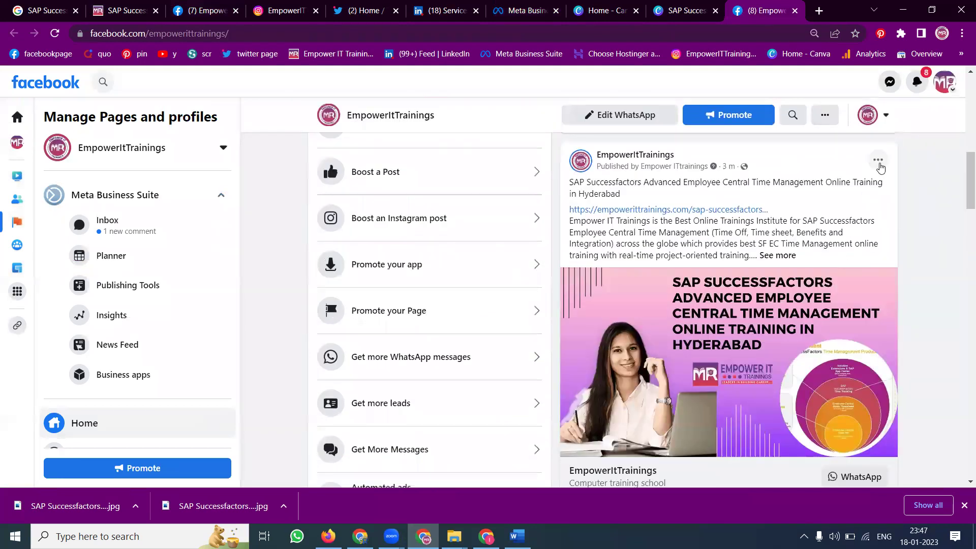
click(878, 161)
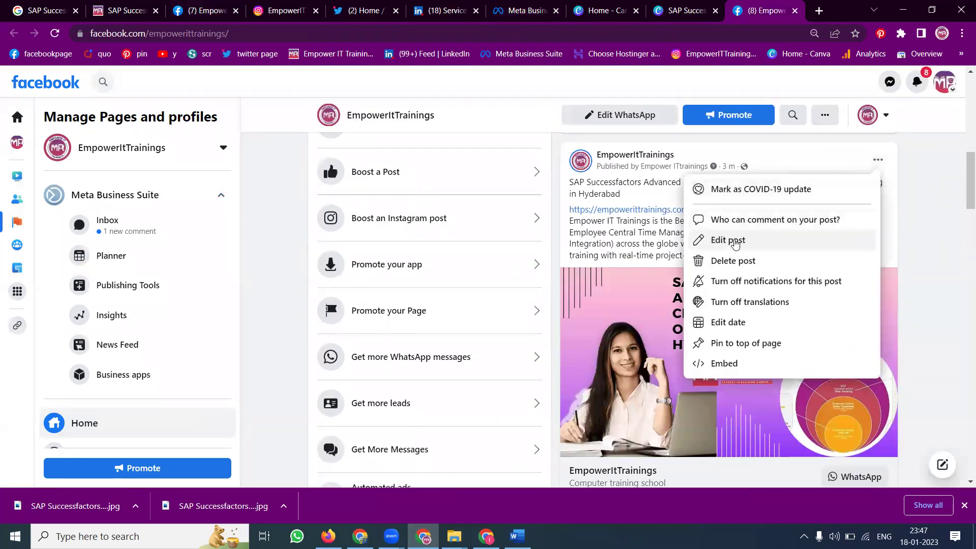
click(735, 242)
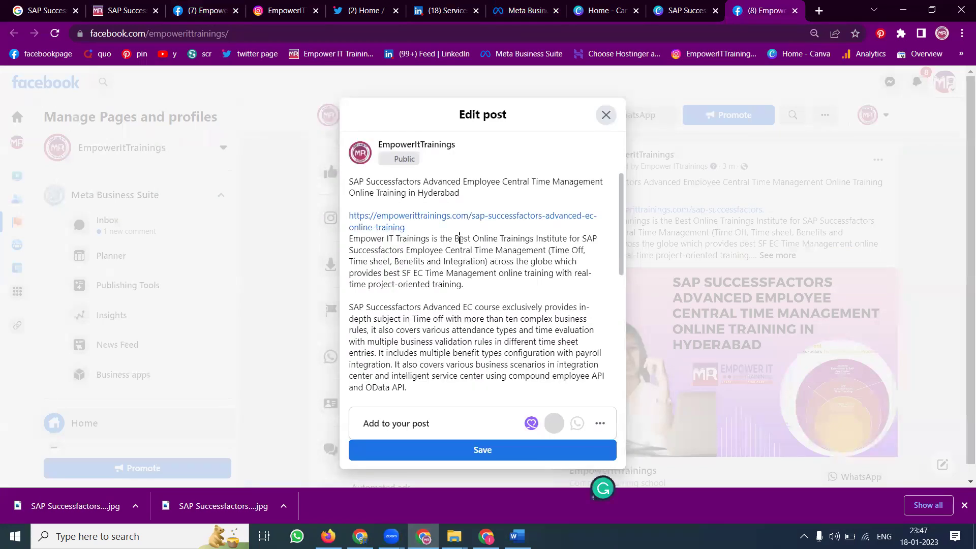
key(ctrl+a)
click(606, 115)
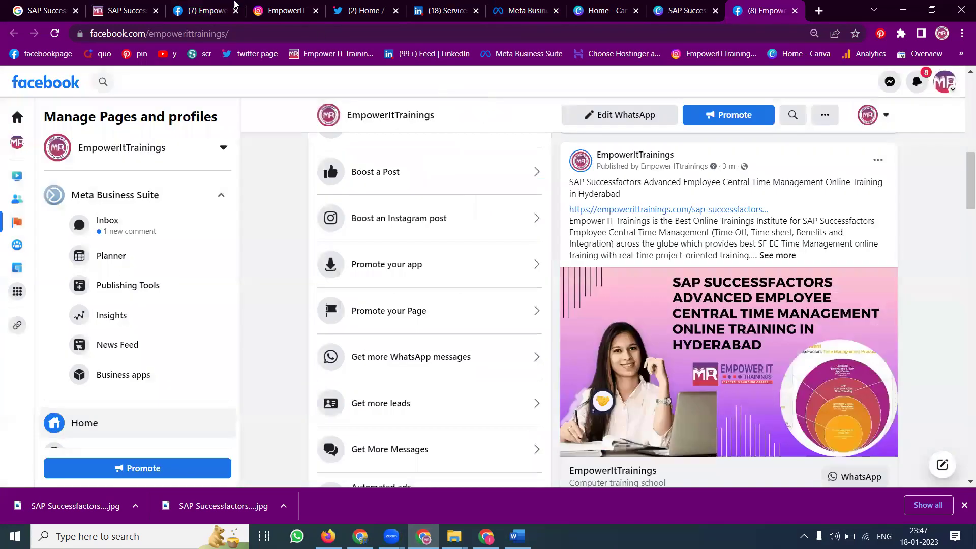
Step: Replace the group draft's link text with the copied description, then switch to the Meta Business Suite planner
click(206, 10)
key(ctrl+a)
key(ctrl+v)
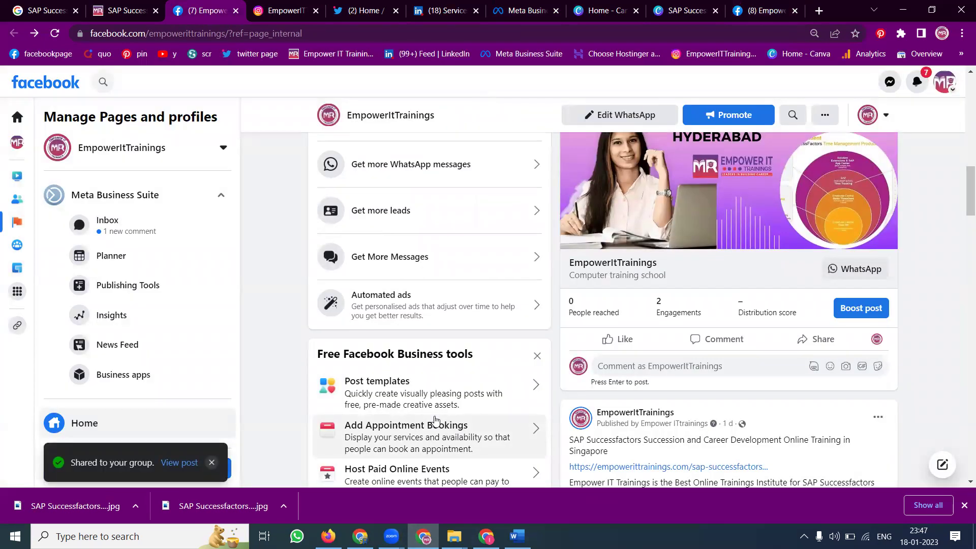
click(526, 12)
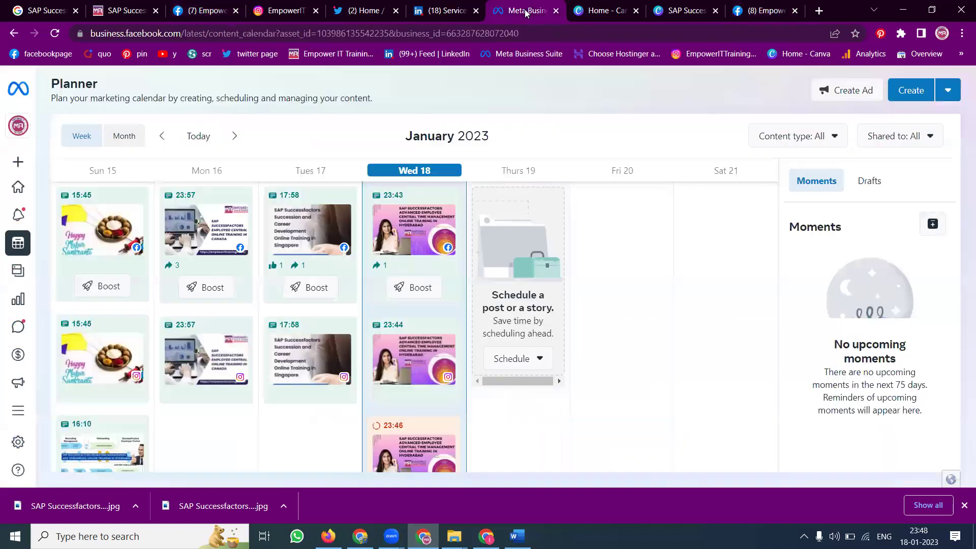
Step: Go to the LinkedIn home feed and start a new post
click(362, 16)
click(430, 13)
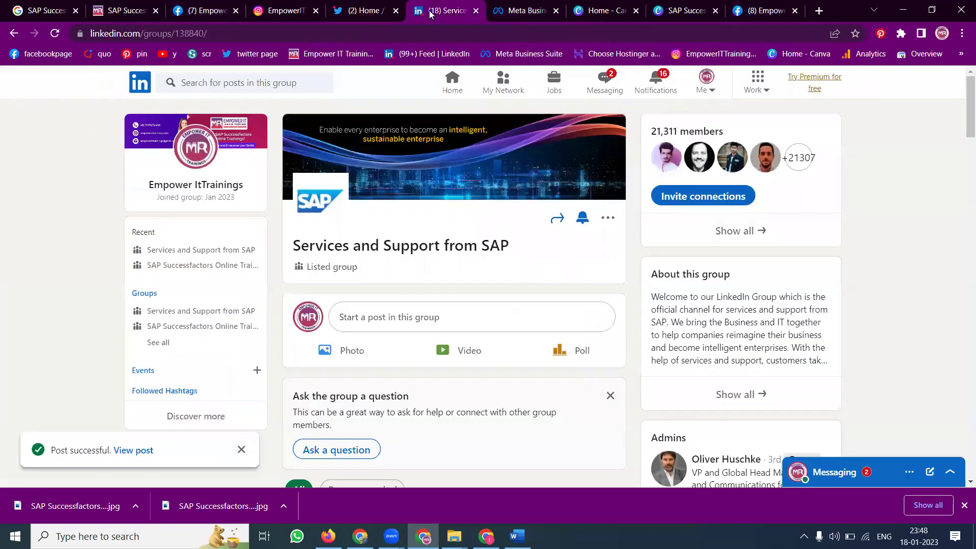
click(436, 87)
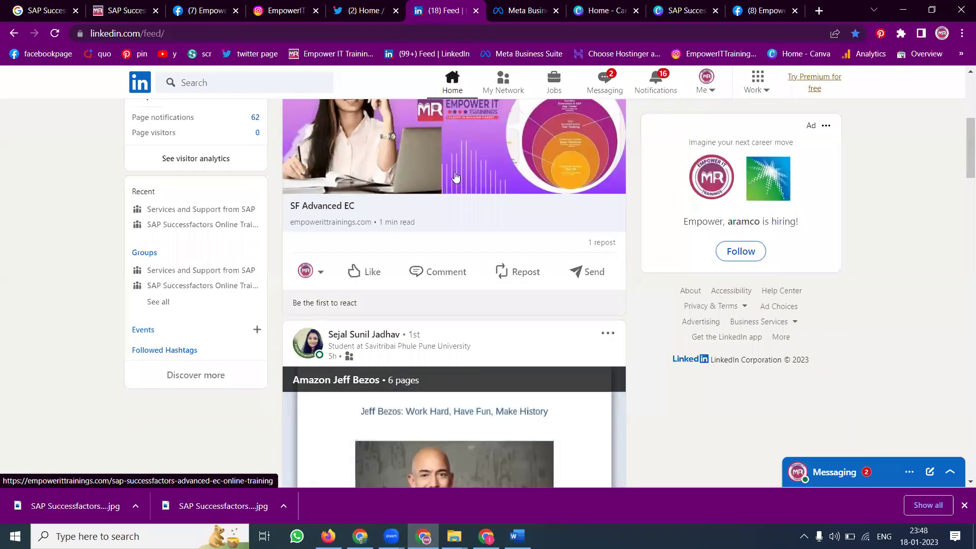
scroll(414, 121, up, 3)
click(415, 121)
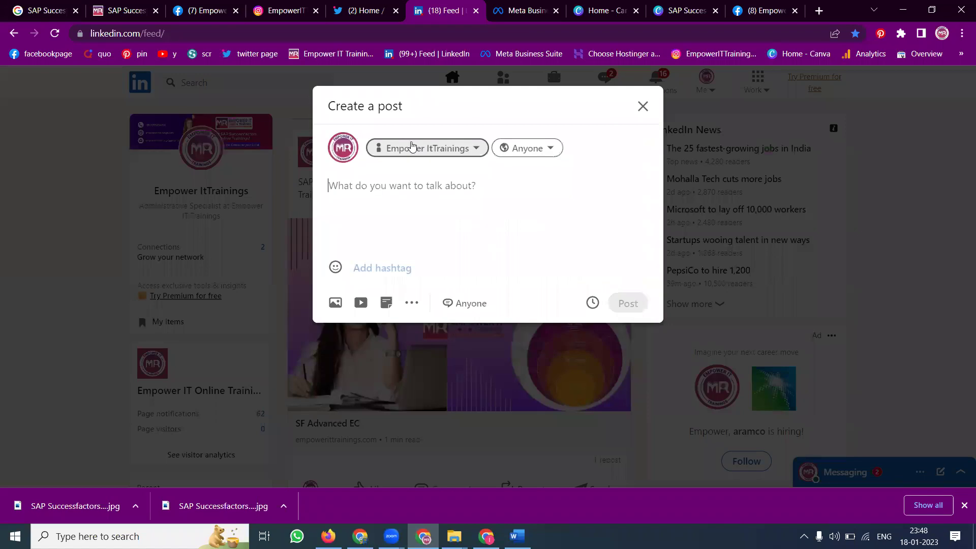
Step: Review the Posting as identities and Group visibility options, then close the composer and refresh Home
click(412, 145)
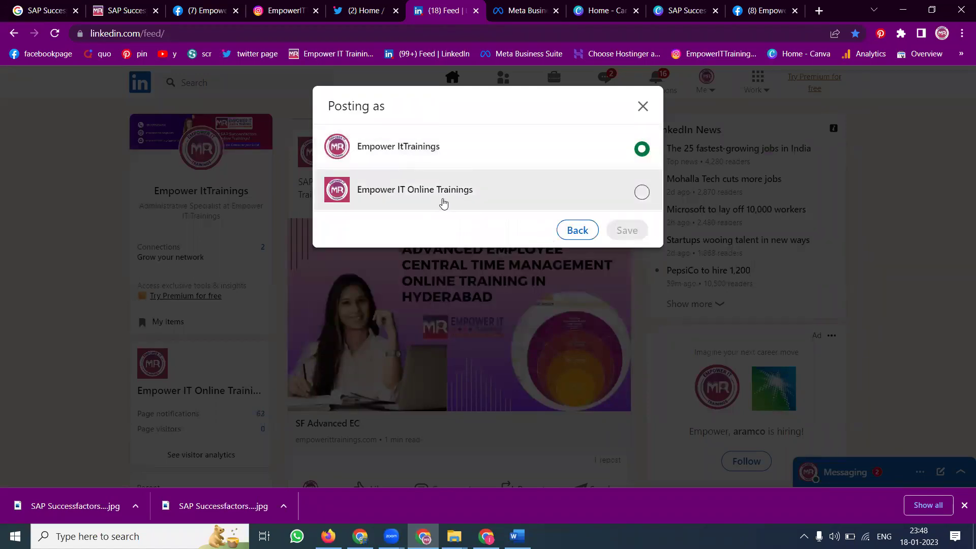
click(582, 229)
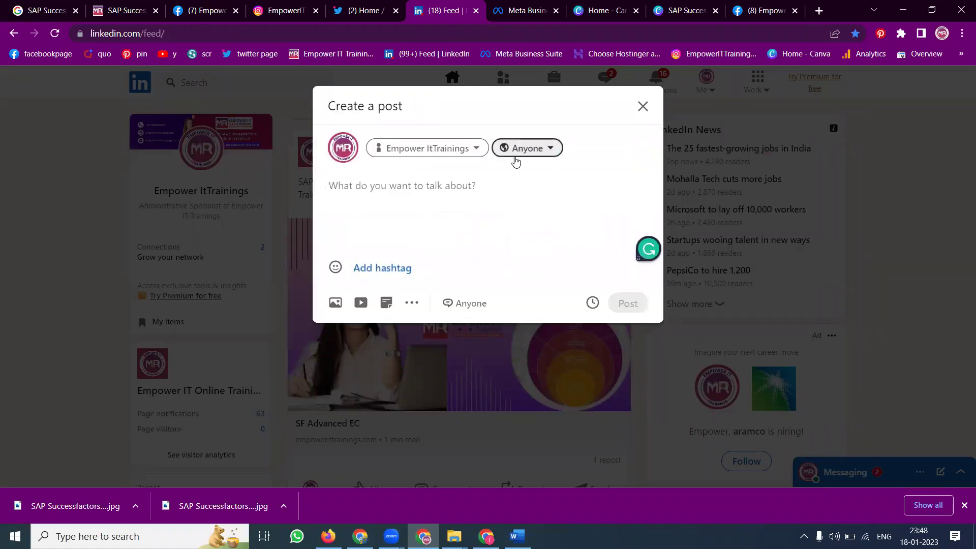
click(516, 153)
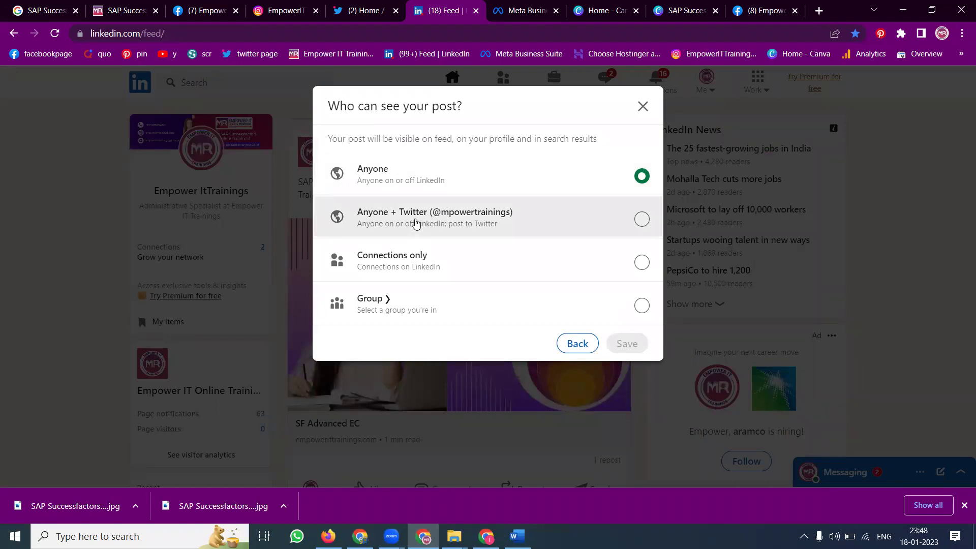
click(401, 294)
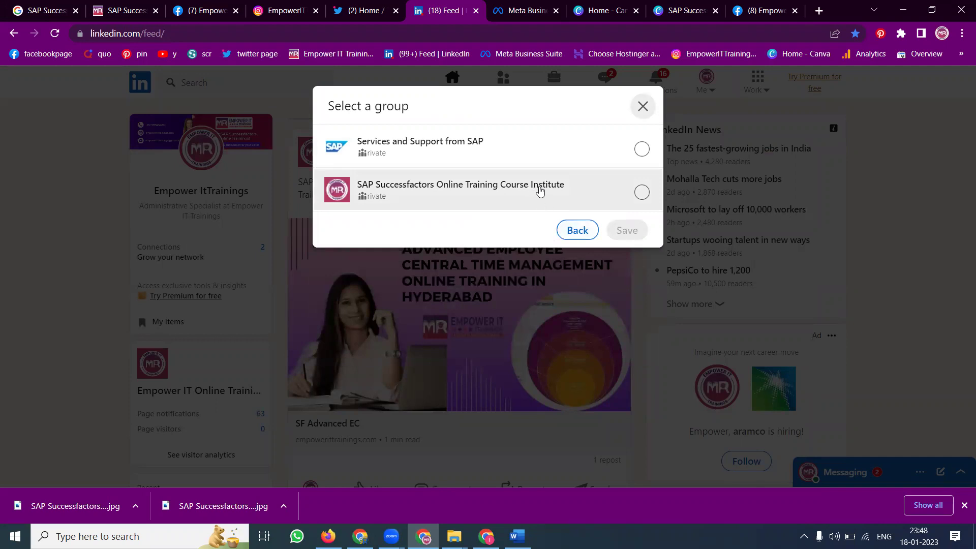
click(575, 238)
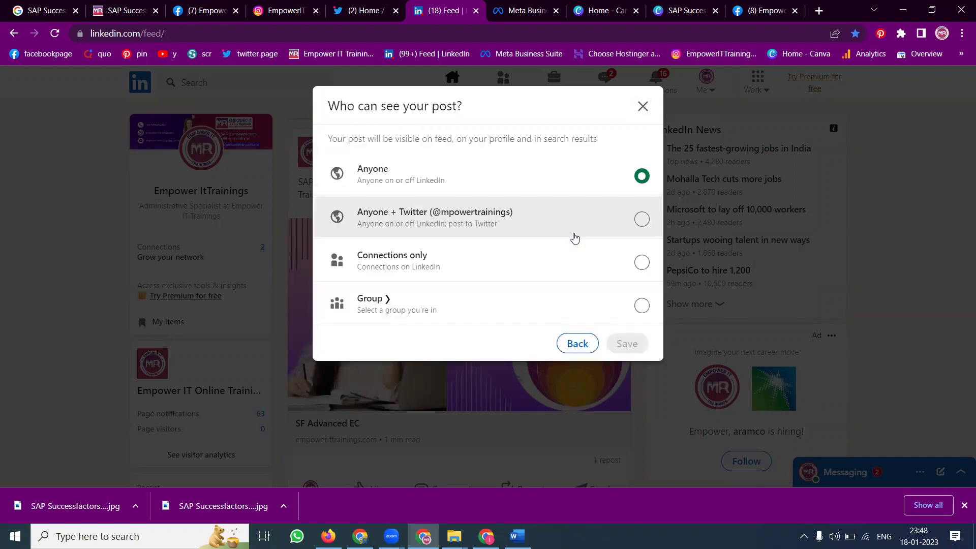
click(579, 342)
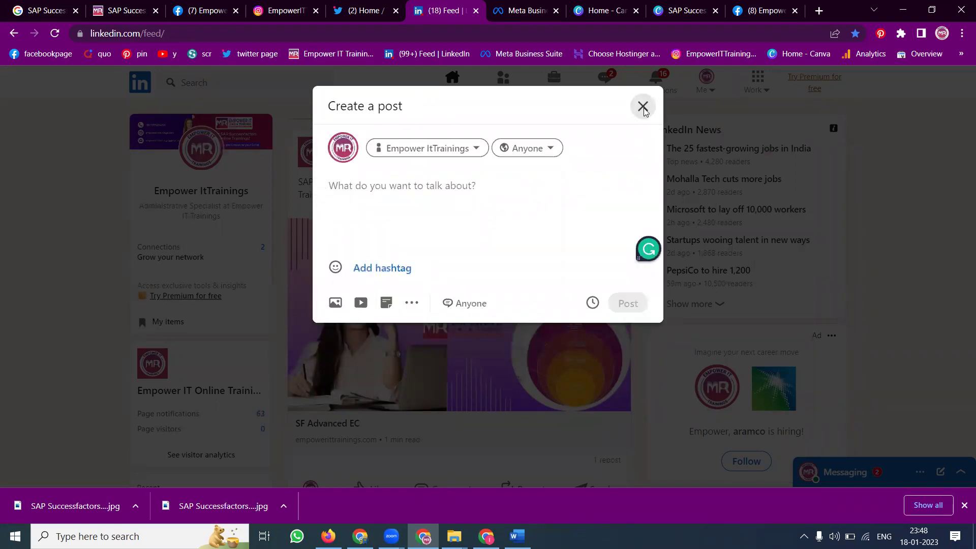
click(642, 106)
click(452, 82)
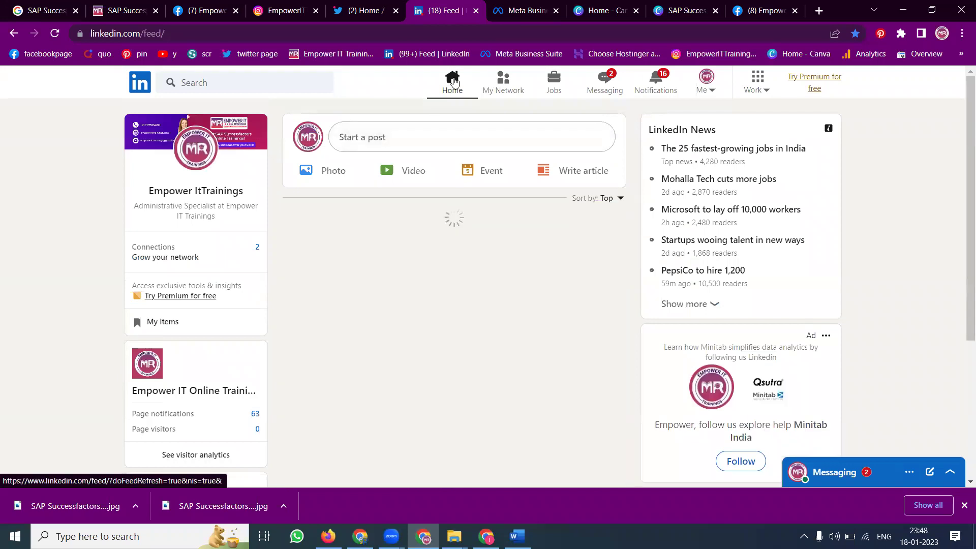
Step: Switch to the other Chrome window showing the Digital Rakesh YouTube channel's Videos tab
key(alt+Tab)
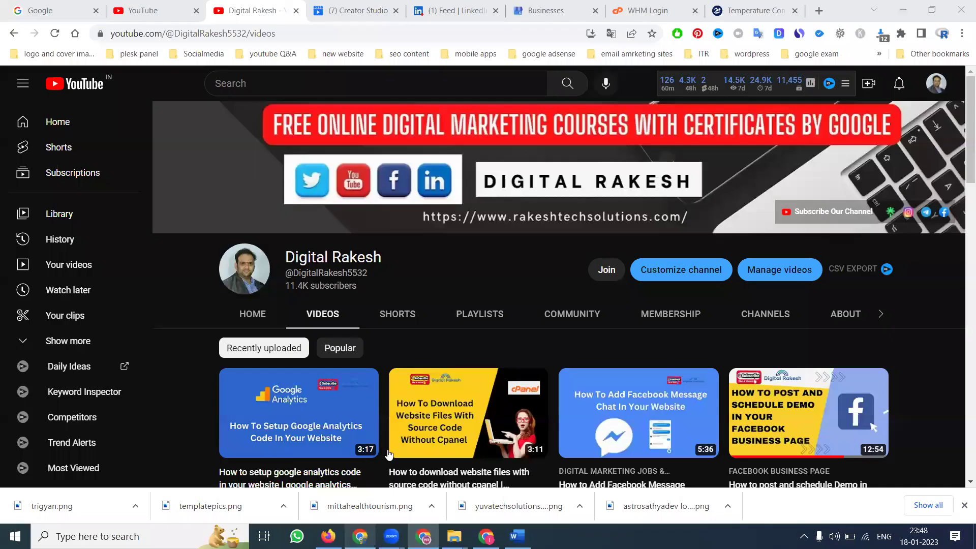